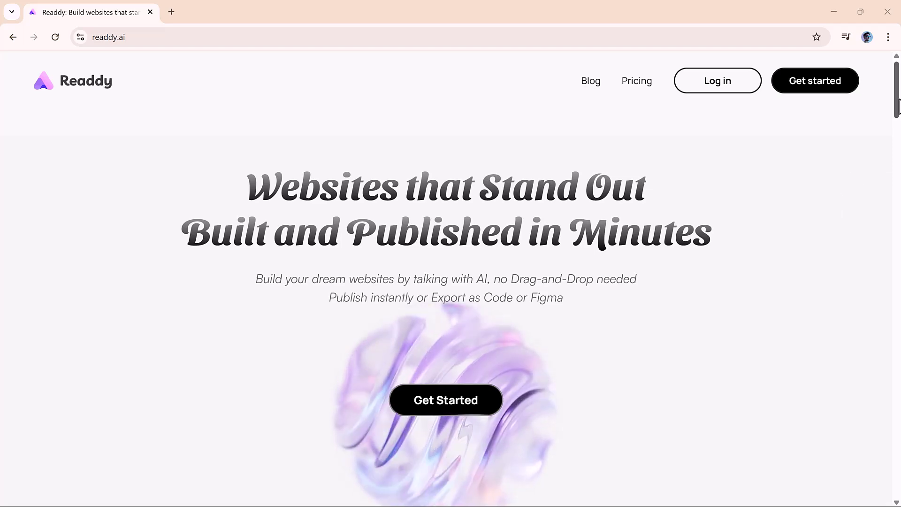
- Scroll down the Readdy landing page toward the Try the Magic entry point
{"action": "left_click_drag", "start_coordinate": [898, 103], "coordinate": [897, 454]}
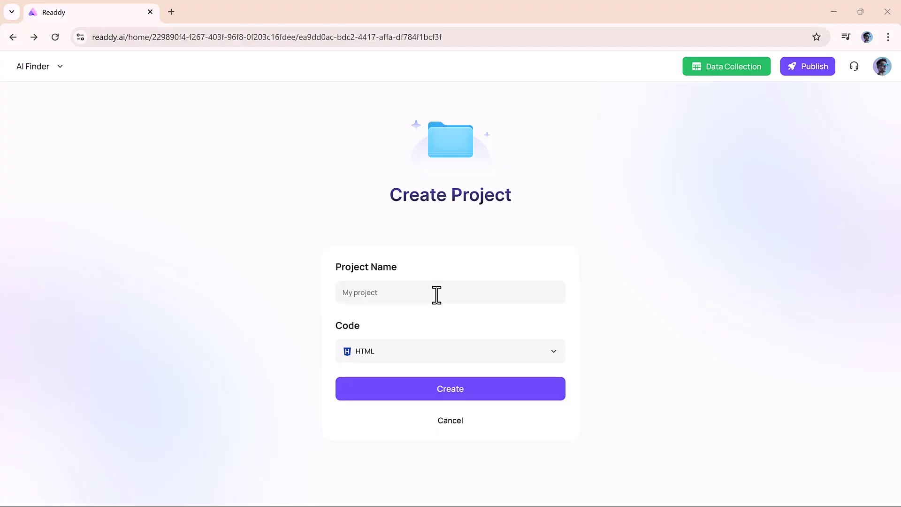
- Create a new project named Money Map using HTML as the code framework
{"action": "left_click", "coordinate": [437, 295]}
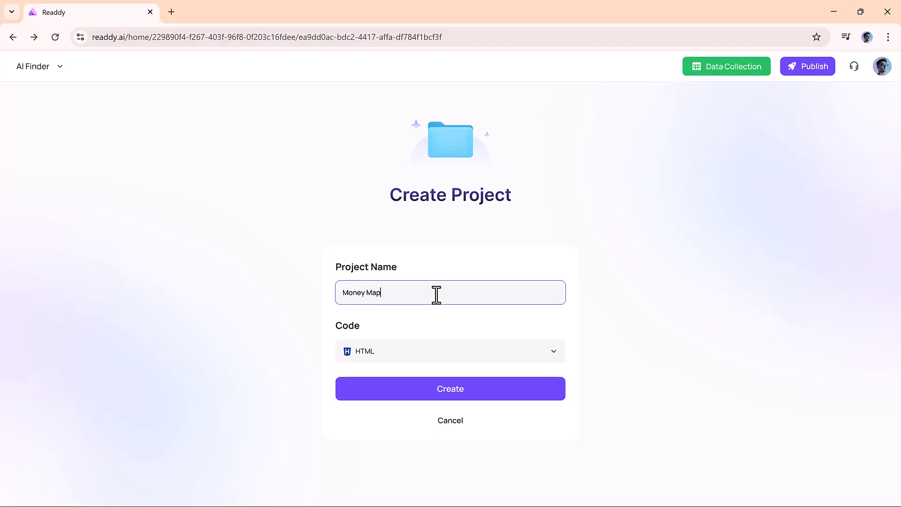
{"action": "left_click", "coordinate": [553, 355]}
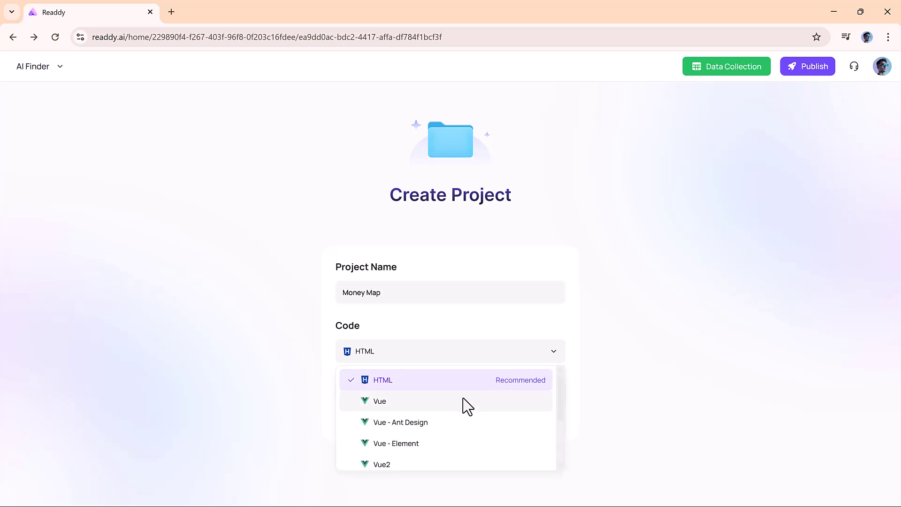
{"action": "scroll", "coordinate": [464, 404], "scroll_direction": "down", "scroll_amount": 2}
{"action": "scroll", "coordinate": [467, 406], "scroll_direction": "down", "scroll_amount": 1}
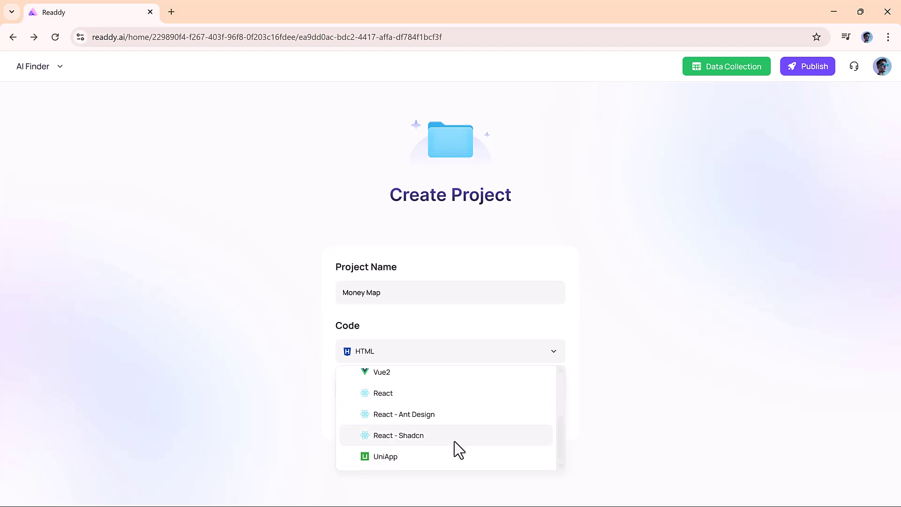
{"action": "scroll", "coordinate": [454, 413], "scroll_direction": "up", "scroll_amount": 1}
{"action": "scroll", "coordinate": [454, 411], "scroll_direction": "up", "scroll_amount": 3}
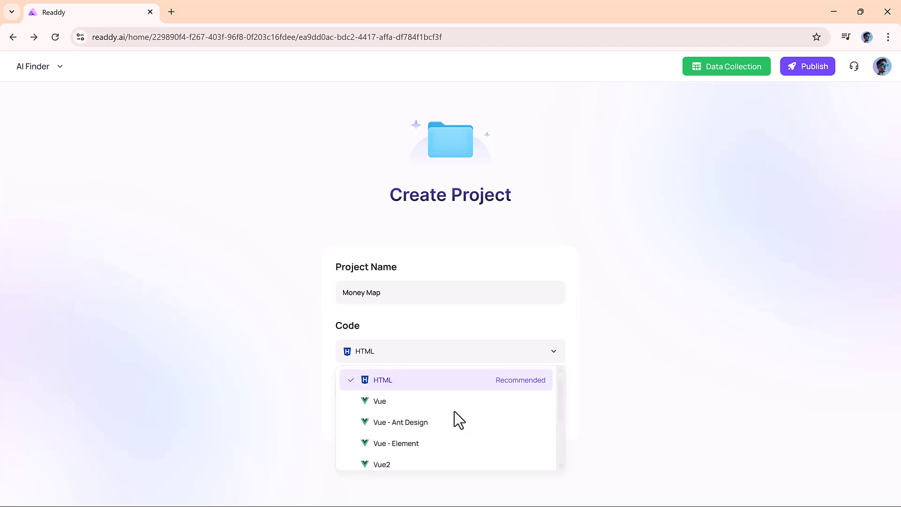
{"action": "left_click", "coordinate": [443, 381]}
{"action": "left_click", "coordinate": [443, 382]}
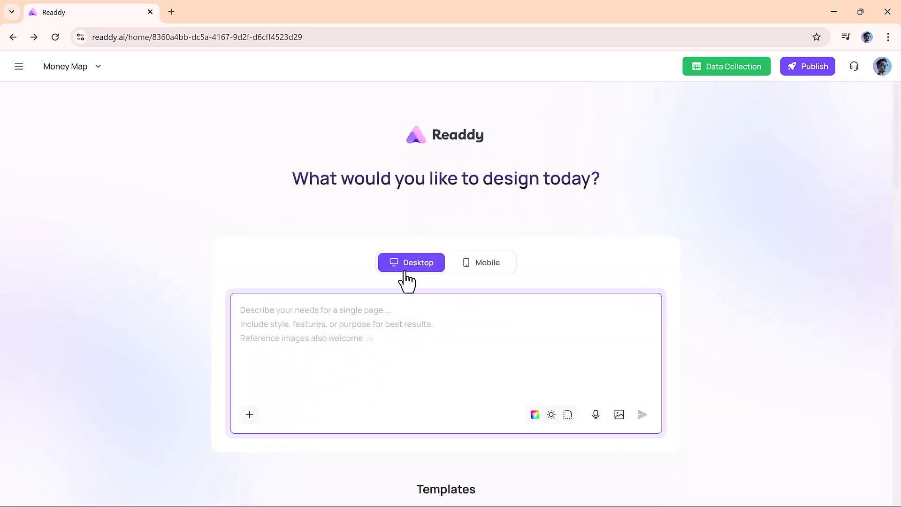
- Paste the MoneyMap finance-coaching website description as a desktop prompt and send it
{"action": "left_click", "coordinate": [493, 269]}
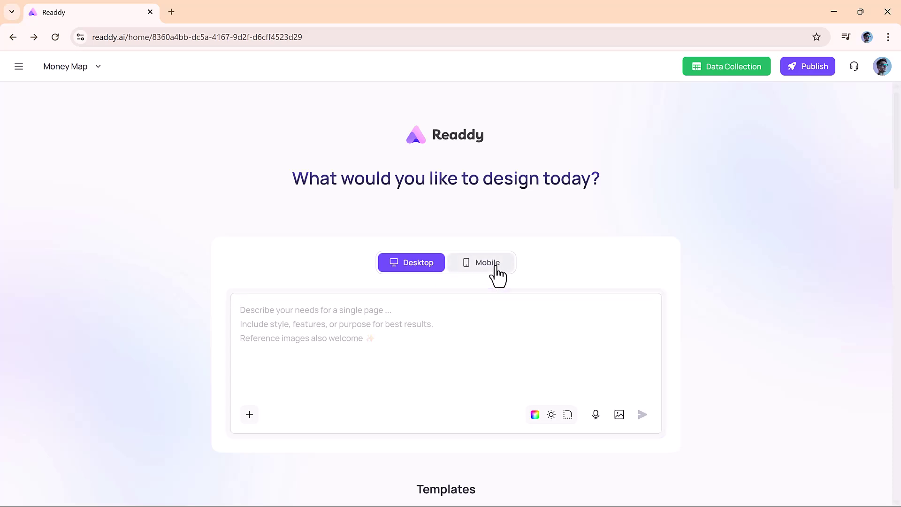
{"action": "left_click", "coordinate": [396, 264]}
{"action": "left_click", "coordinate": [354, 322]}
{"action": "type", "text": "Create a responsive website for a personal finance coaching brand called 'MoneyMap'. The homepage should have a welcoming hero section with a calming gradient background (soft green to teal), a bold headline like 'Master Your Money, Shape Your Future', a CTA button, and an image of a financial dashboard on a laptop screen. Include a section with icons that explain the three-step process: Budget, Invest, Grow. Below that, add a testimonial slider with user photos and quotes. Use a clean, minimalist layout with lots of white space, rounded cards, and a modern serif font for headers."}
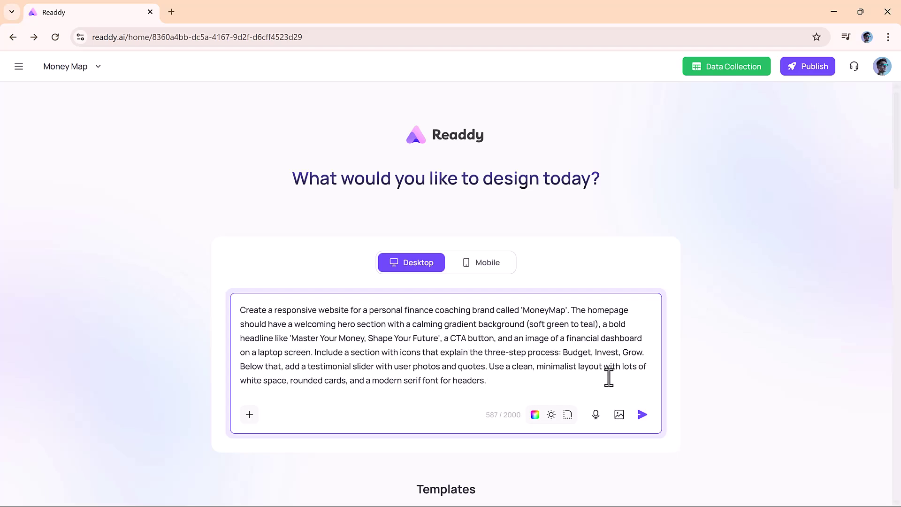
{"action": "left_click", "coordinate": [642, 414]}
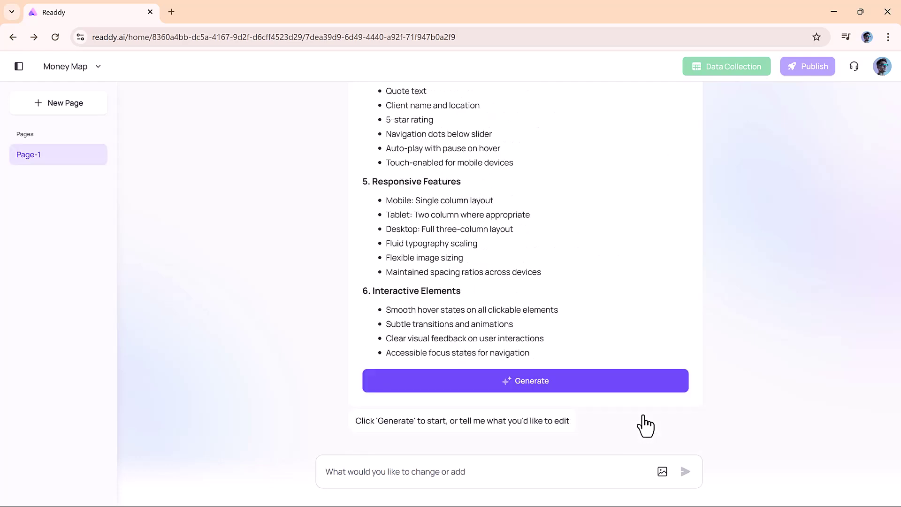
- Review the AI's Hero and Process page plan and generate the homepage from it
{"action": "scroll", "coordinate": [531, 264], "scroll_direction": "up", "scroll_amount": 15}
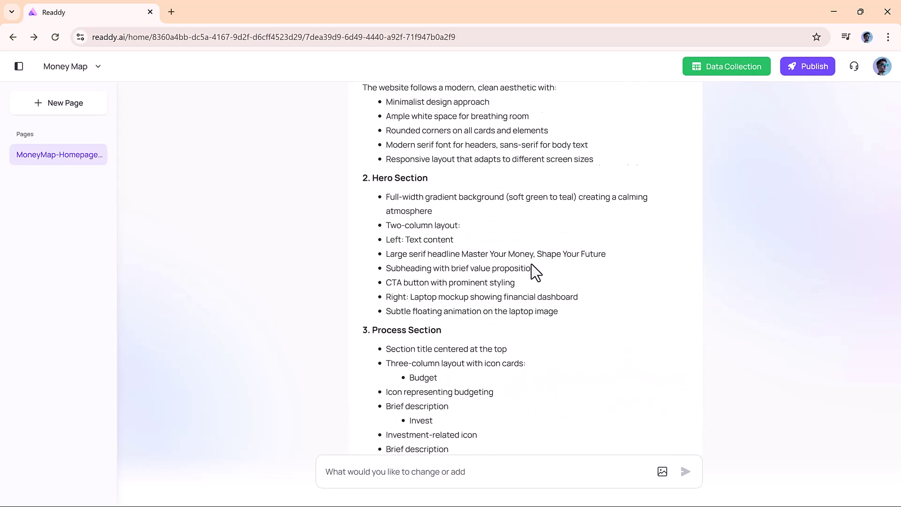
{"action": "scroll", "coordinate": [599, 302], "scroll_direction": "down", "scroll_amount": 12}
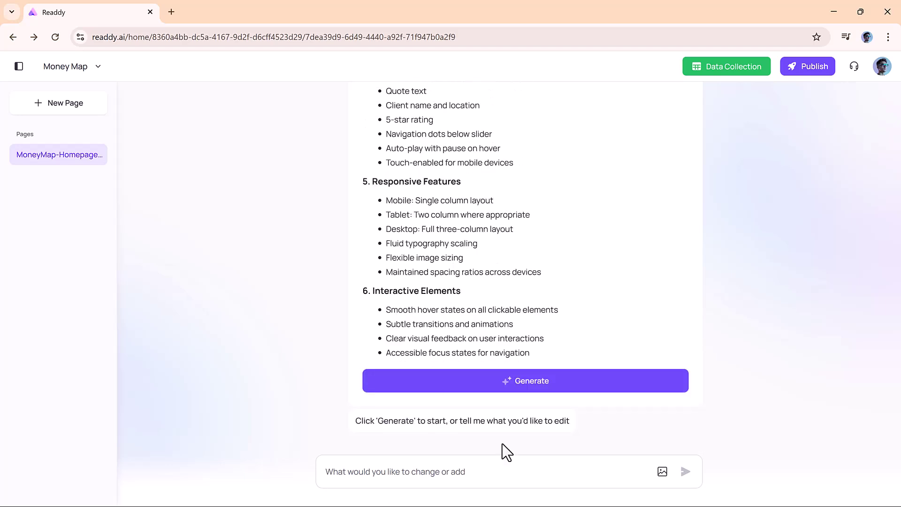
{"action": "left_click", "coordinate": [535, 383]}
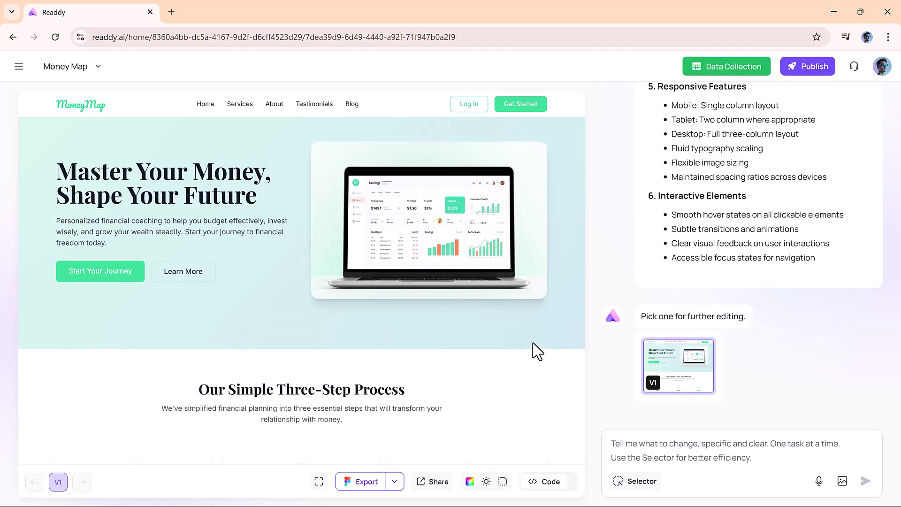
- Scroll through the generated V1 MoneyMap homepage preview
{"action": "scroll", "coordinate": [328, 371], "scroll_direction": "down", "scroll_amount": 9}
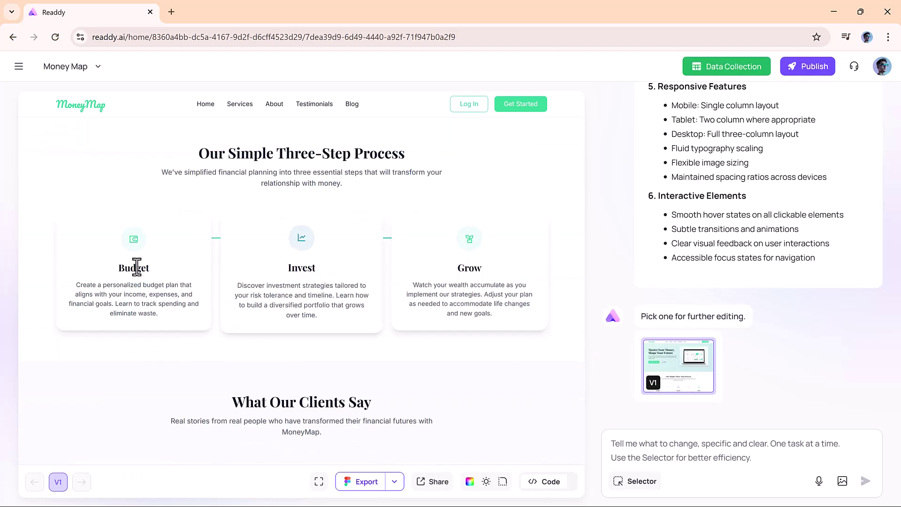
{"action": "scroll", "coordinate": [562, 275], "scroll_direction": "down", "scroll_amount": 10}
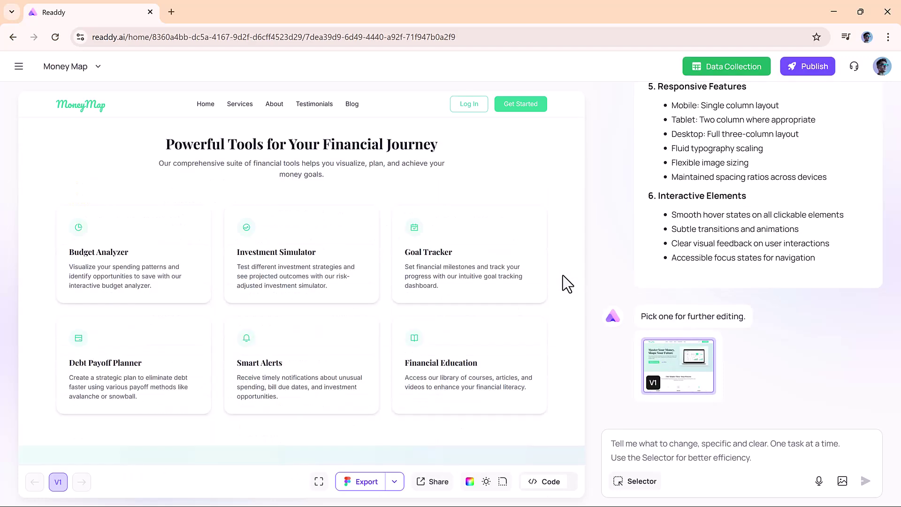
{"action": "scroll", "coordinate": [324, 313], "scroll_direction": "up", "scroll_amount": 20}
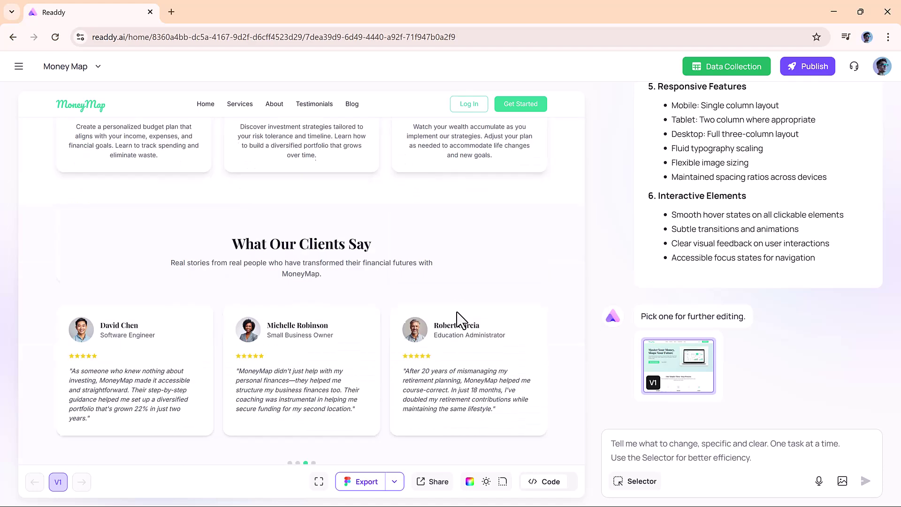
- Switch the homepage to the Dark theme and save it as V2
{"action": "left_click", "coordinate": [499, 489]}
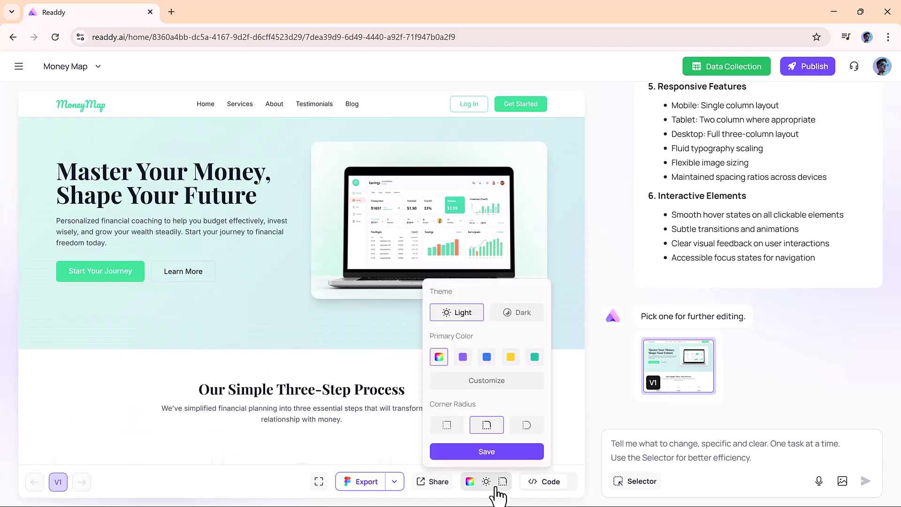
{"action": "left_click", "coordinate": [520, 315]}
{"action": "left_click", "coordinate": [487, 451]}
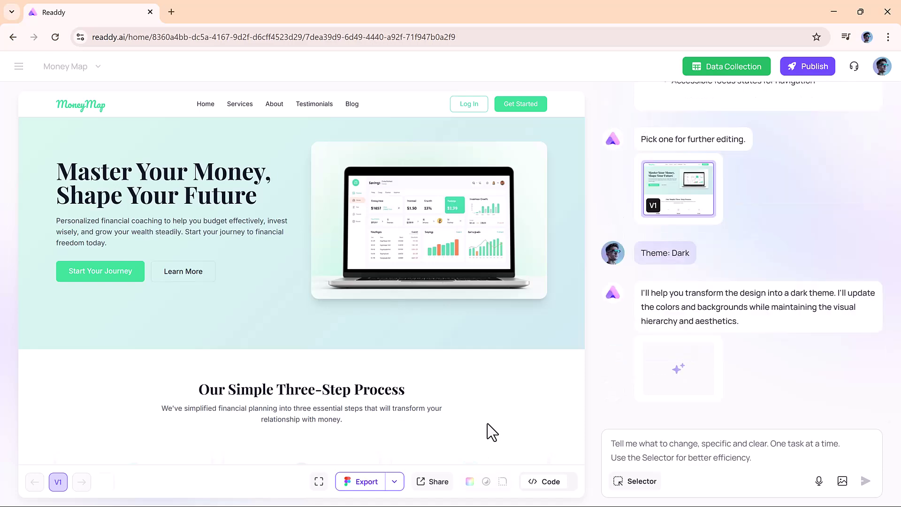
{"action": "scroll", "coordinate": [435, 372], "scroll_direction": "down", "scroll_amount": 10}
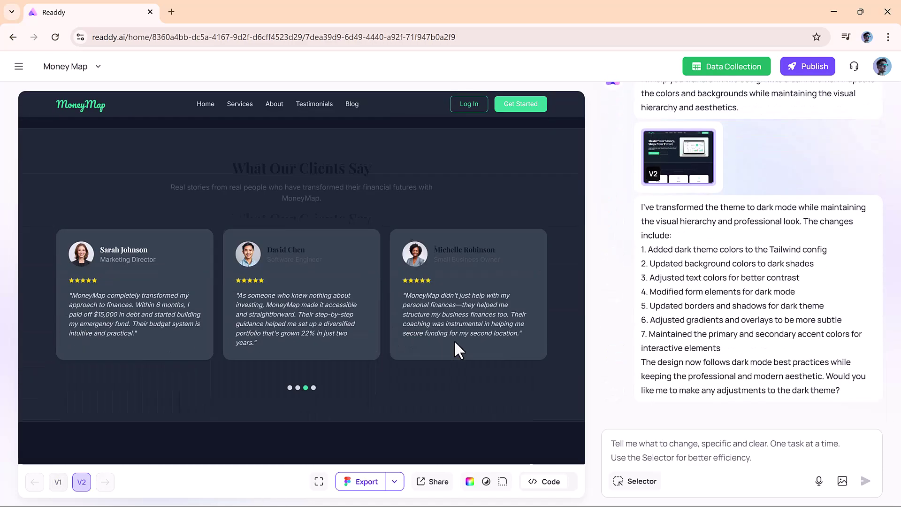
{"action": "scroll", "coordinate": [459, 358], "scroll_direction": "down", "scroll_amount": 10}
{"action": "scroll", "coordinate": [474, 403], "scroll_direction": "up", "scroll_amount": 20}
- Switch the homepage back to the Light theme and save it as V3
{"action": "left_click", "coordinate": [486, 483]}
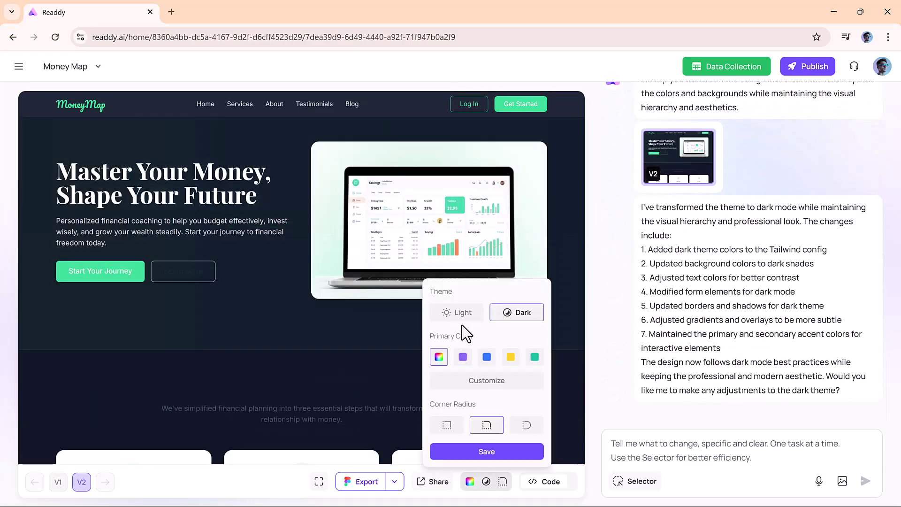
{"action": "left_click", "coordinate": [457, 316]}
{"action": "left_click", "coordinate": [484, 451]}
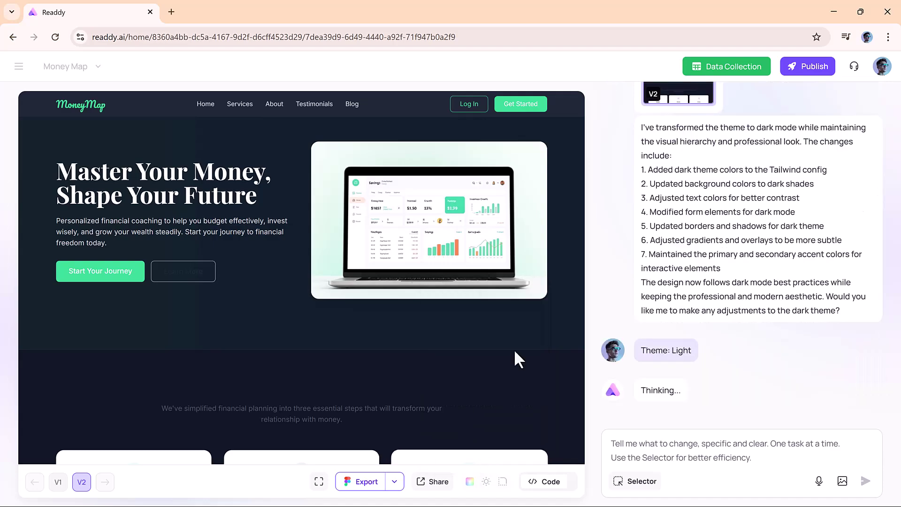
{"action": "scroll", "coordinate": [432, 356], "scroll_direction": "down", "scroll_amount": 15}
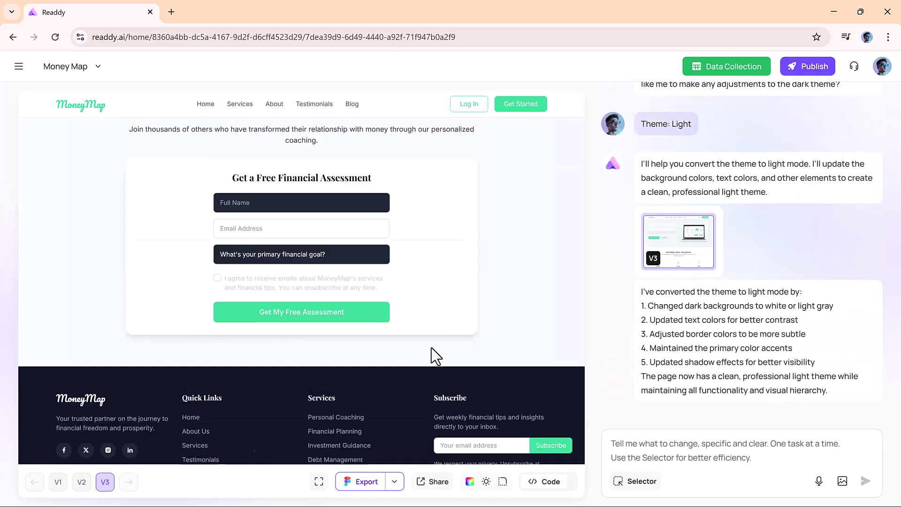
{"action": "scroll", "coordinate": [432, 356], "scroll_direction": "up", "scroll_amount": 15}
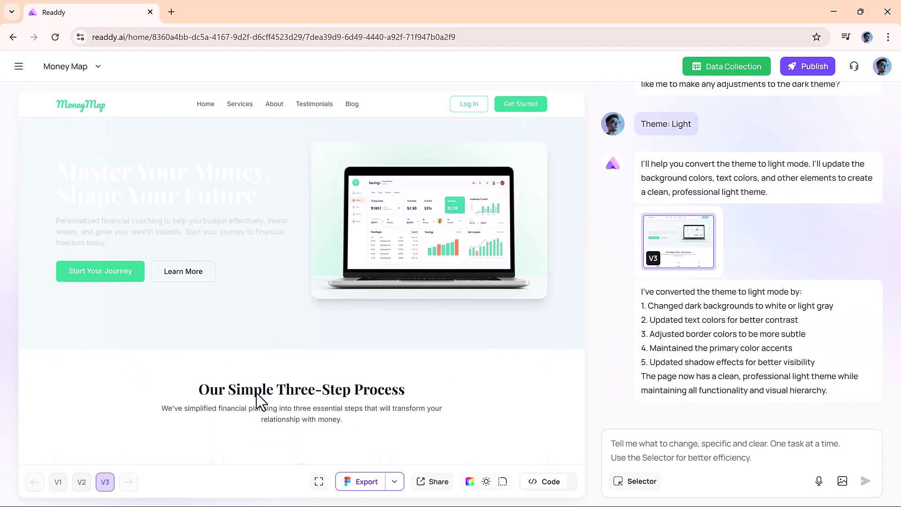
- Restore the original V1 homepage and scroll down to its dark footer
{"action": "left_click", "coordinate": [59, 482]}
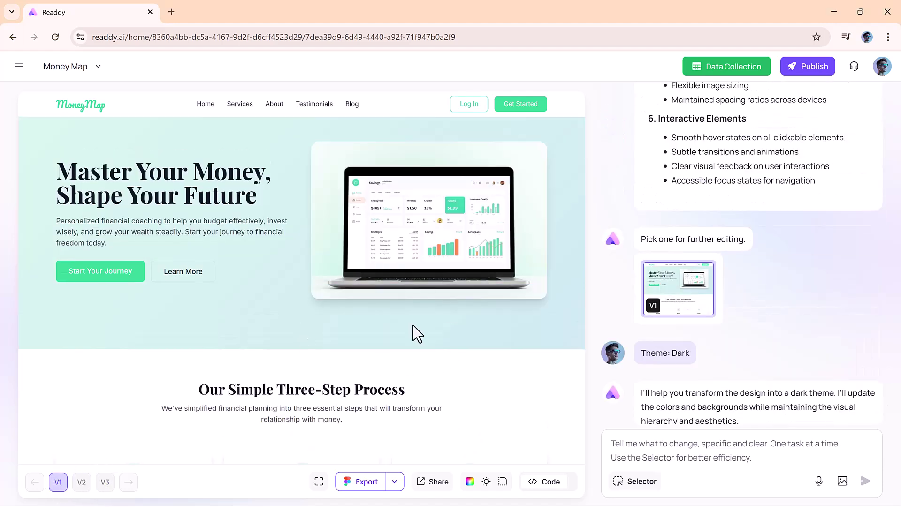
{"action": "scroll", "coordinate": [399, 314], "scroll_direction": "down", "scroll_amount": 10}
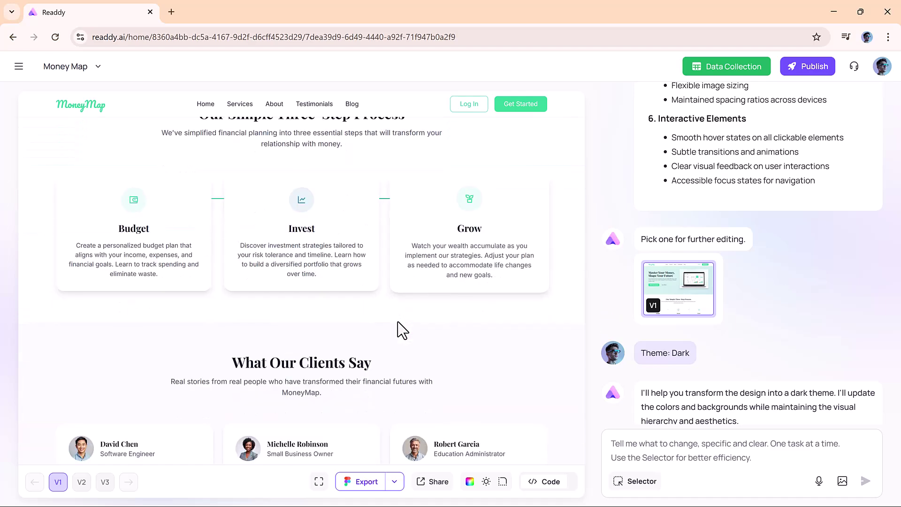
{"action": "scroll", "coordinate": [393, 362], "scroll_direction": "down", "scroll_amount": 15}
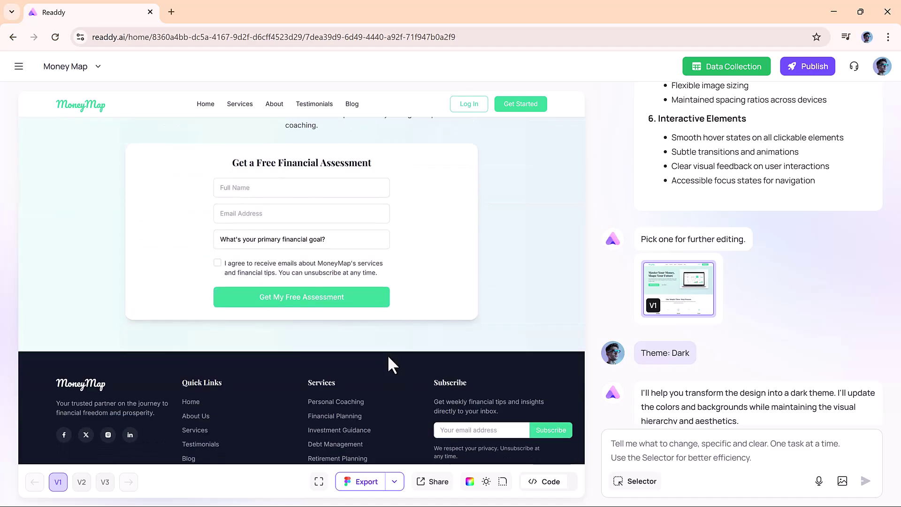
- Ask the AI to add an office-location map to the footer, then check the resulting V4
{"action": "left_click", "coordinate": [732, 449]}
{"action": "type", "text": "add a map in the footer for t"}
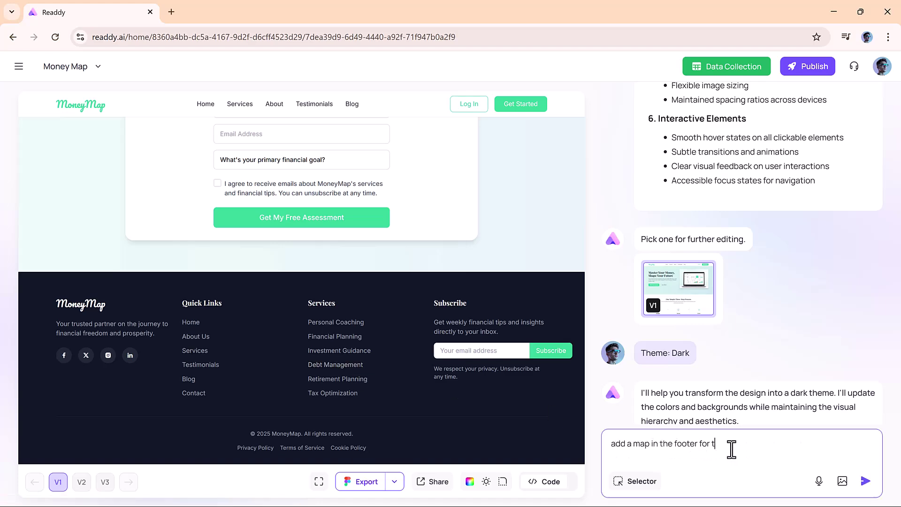
{"action": "key", "text": "Return"}
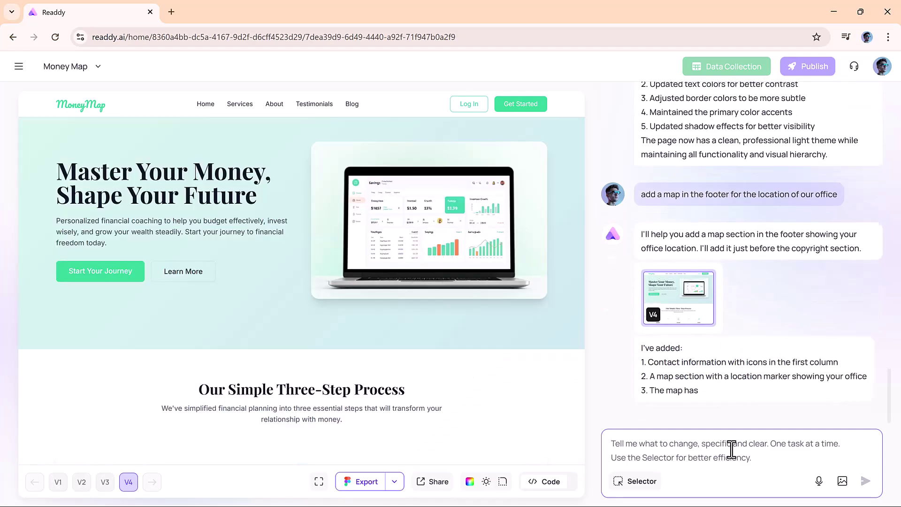
{"action": "scroll", "coordinate": [406, 330], "scroll_direction": "down", "scroll_amount": 10}
{"action": "scroll", "coordinate": [406, 330], "scroll_direction": "down", "scroll_amount": 15}
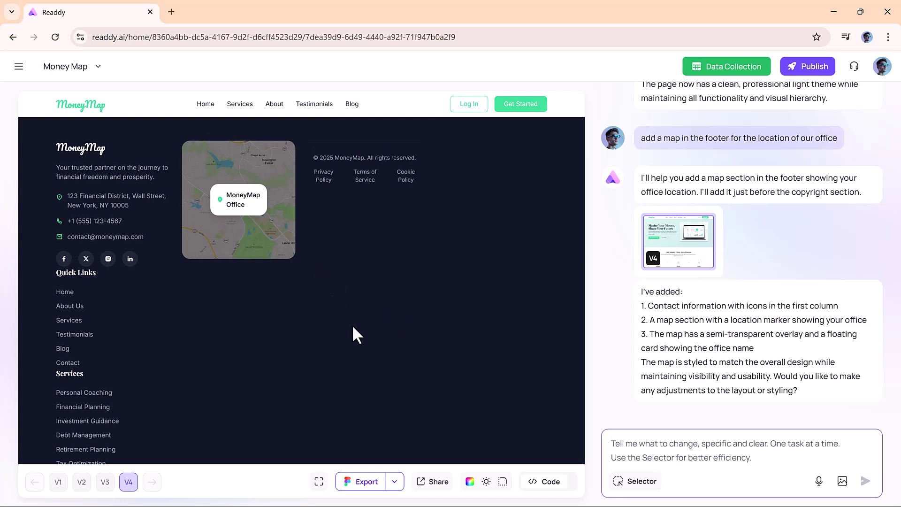
{"action": "scroll", "coordinate": [353, 327], "scroll_direction": "up", "scroll_amount": 1}
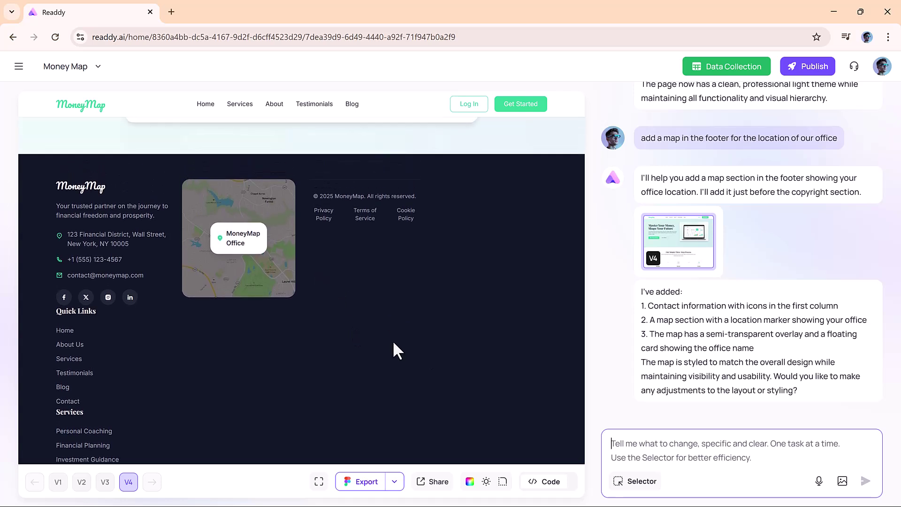
- Request the footer order: contact details first, a larger map, then copyright; review V5
{"action": "type", "text": "th"}
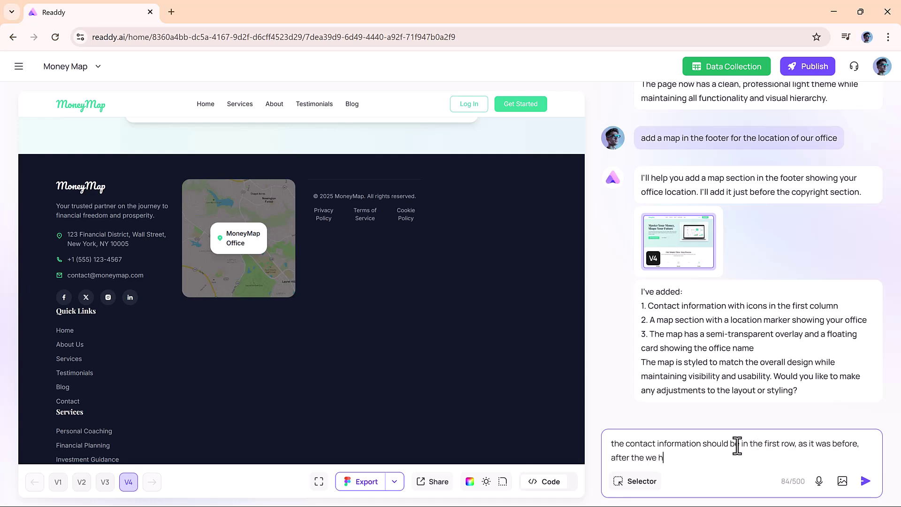
{"action": "type", "text": "yright"}
{"action": "key", "text": "Return"}
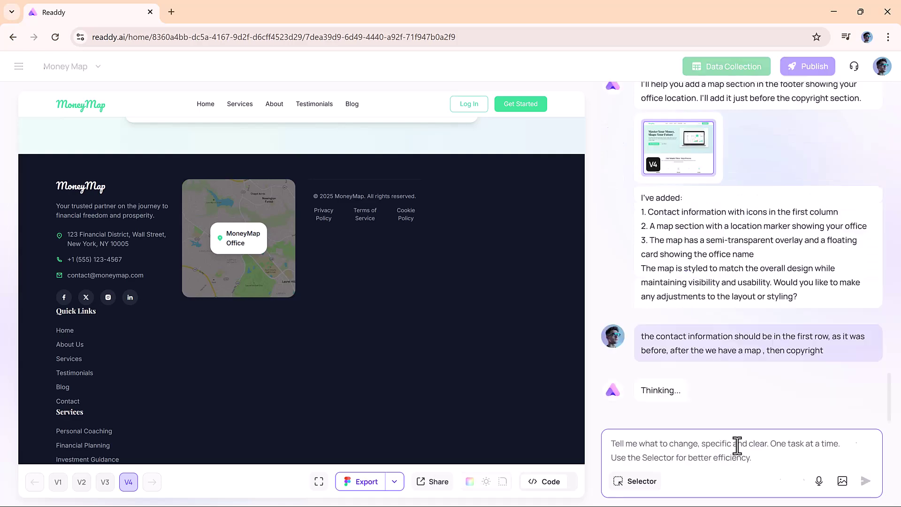
{"action": "scroll", "coordinate": [458, 300], "scroll_direction": "down", "scroll_amount": 10}
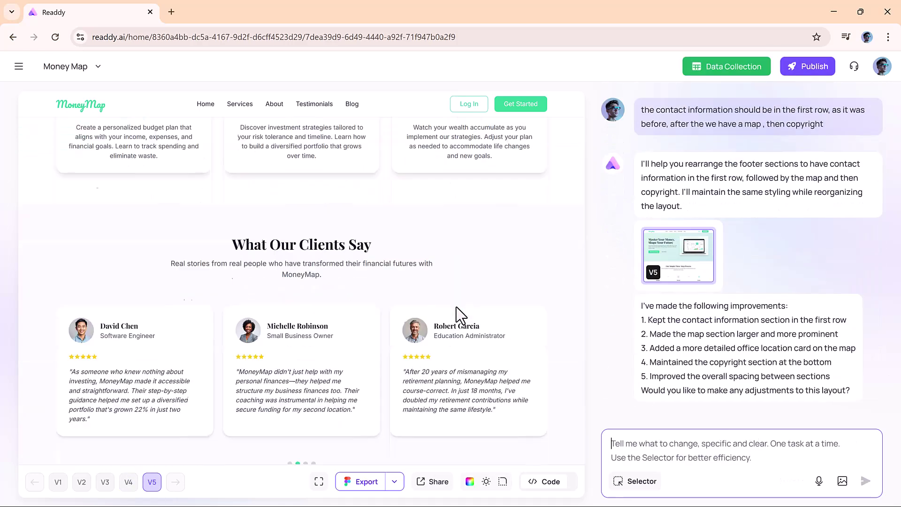
{"action": "scroll", "coordinate": [456, 307], "scroll_direction": "down", "scroll_amount": 10}
{"action": "scroll", "coordinate": [456, 305], "scroll_direction": "up", "scroll_amount": 2}
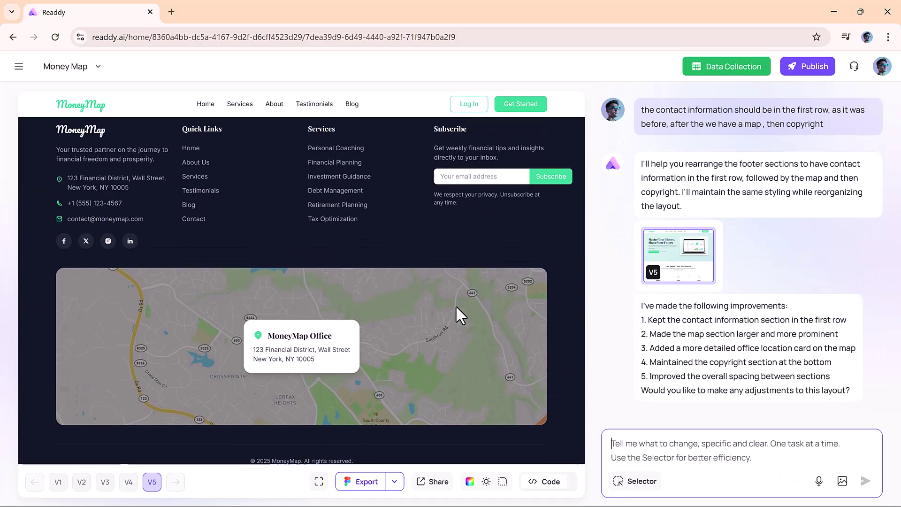
{"action": "scroll", "coordinate": [455, 305], "scroll_direction": "up", "scroll_amount": 1}
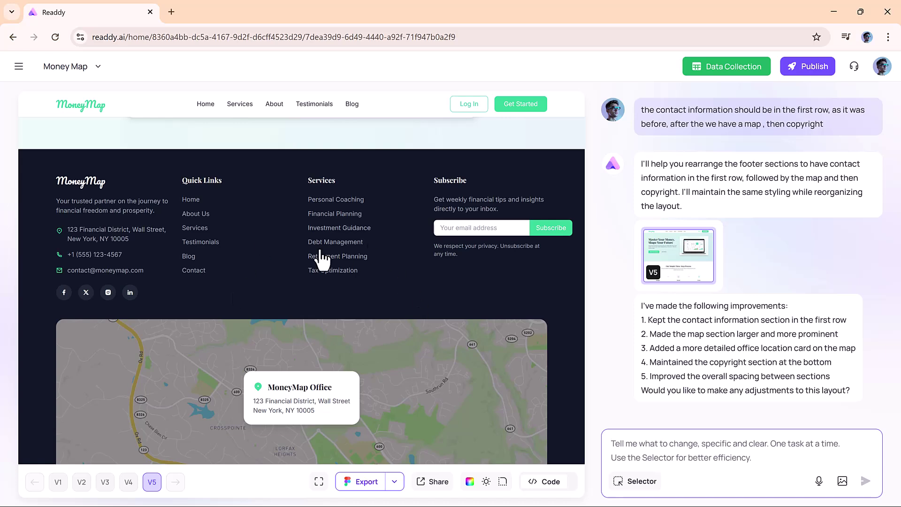
{"action": "scroll", "coordinate": [396, 390], "scroll_direction": "down", "scroll_amount": 2}
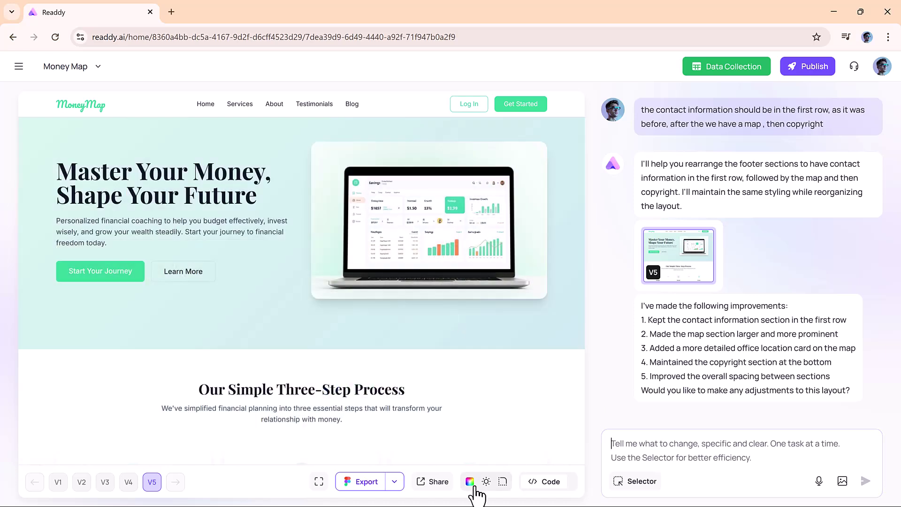
- Set a custom primary colour of light purple #9C7FF5 and save it
{"action": "left_click", "coordinate": [470, 483]}
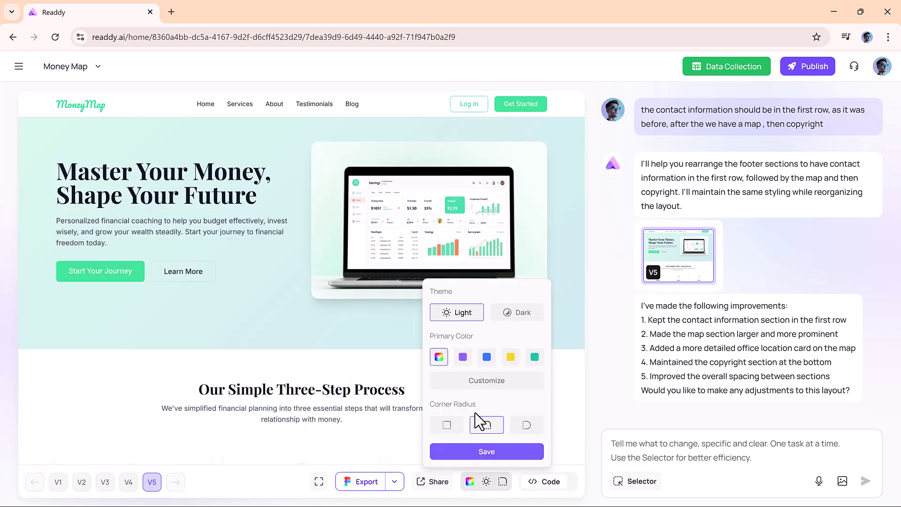
{"action": "left_click", "coordinate": [479, 382]}
{"action": "left_click", "coordinate": [497, 276]}
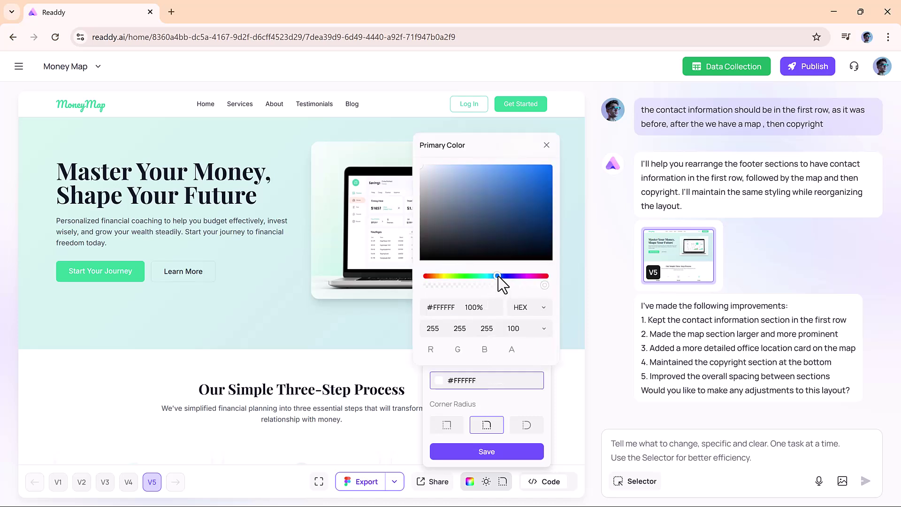
{"action": "left_click", "coordinate": [510, 276]}
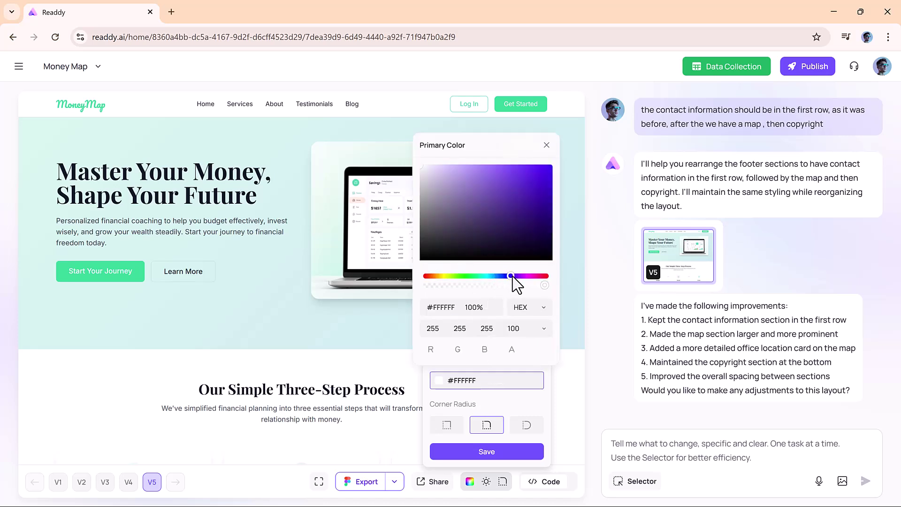
{"action": "left_click", "coordinate": [441, 244]}
{"action": "left_click", "coordinate": [536, 178]}
{"action": "left_click", "coordinate": [524, 171]}
{"action": "left_click_drag", "start_coordinate": [524, 171], "coordinate": [482, 168]}
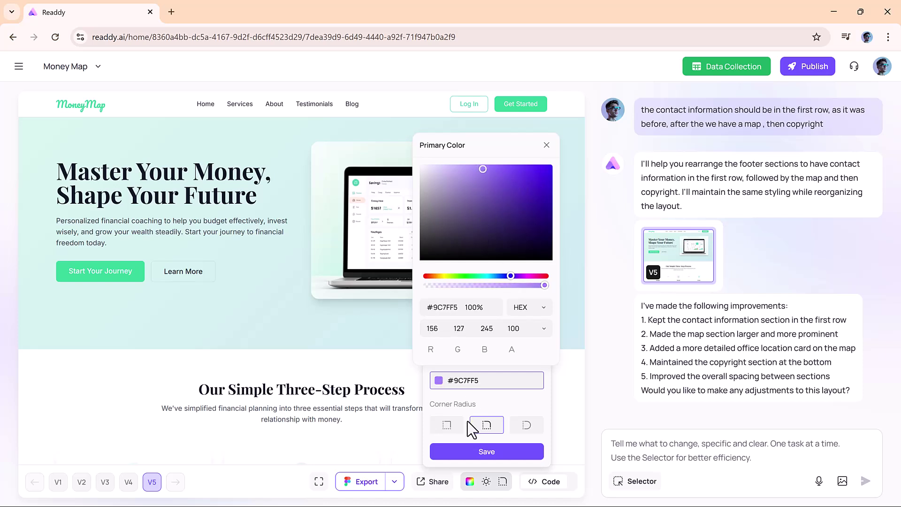
{"action": "left_click", "coordinate": [485, 452]}
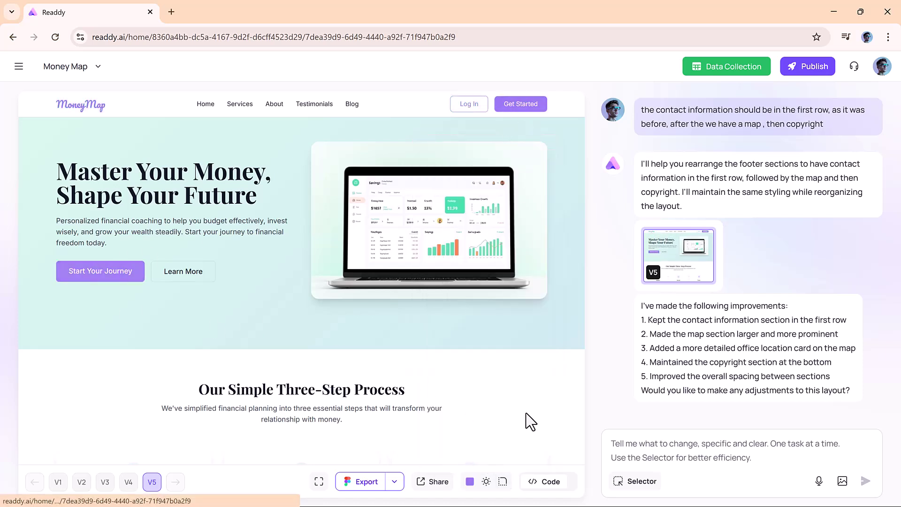
- Append 'with AI Finder' to the hero heading and save it as 'Master Your Money, Shape Your Future with AI Finder'
{"action": "left_click", "coordinate": [631, 483]}
{"action": "left_click", "coordinate": [187, 177]}
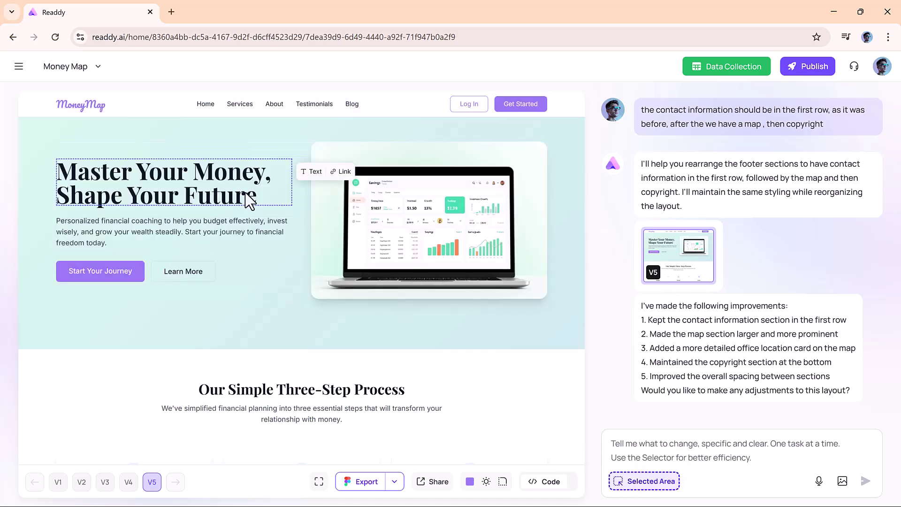
{"action": "left_click", "coordinate": [315, 173]}
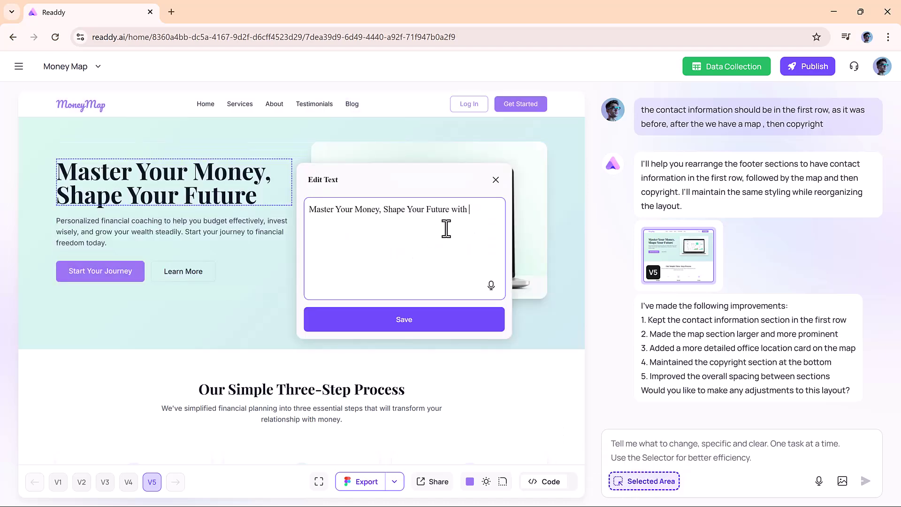
{"action": "left_click", "coordinate": [395, 319]}
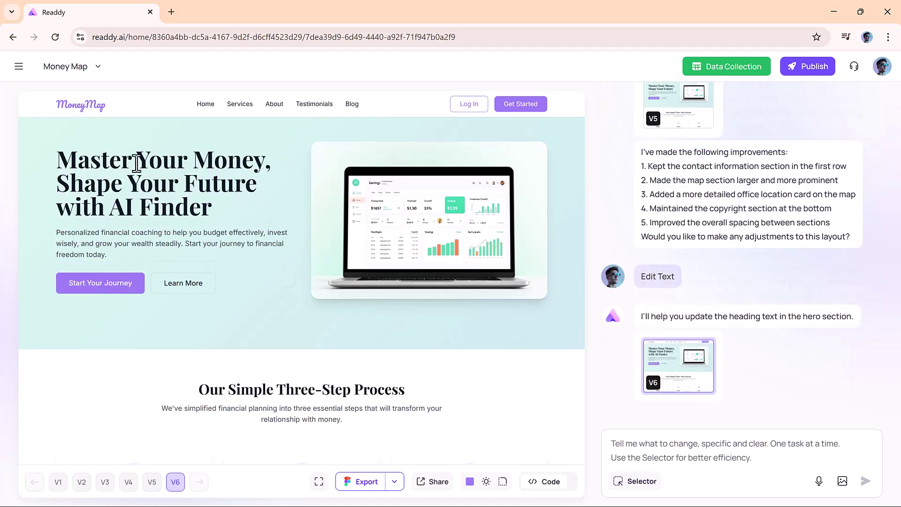
- Generate a video of the laptop finance dashboard from the hero image
{"action": "left_click", "coordinate": [636, 488]}
{"action": "left_click", "coordinate": [461, 231]}
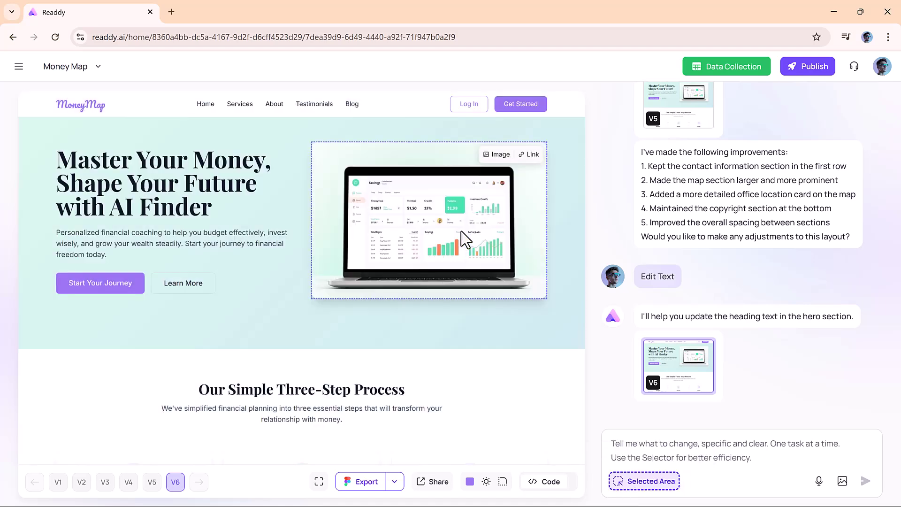
{"action": "left_click", "coordinate": [501, 155]}
{"action": "left_click", "coordinate": [551, 147]}
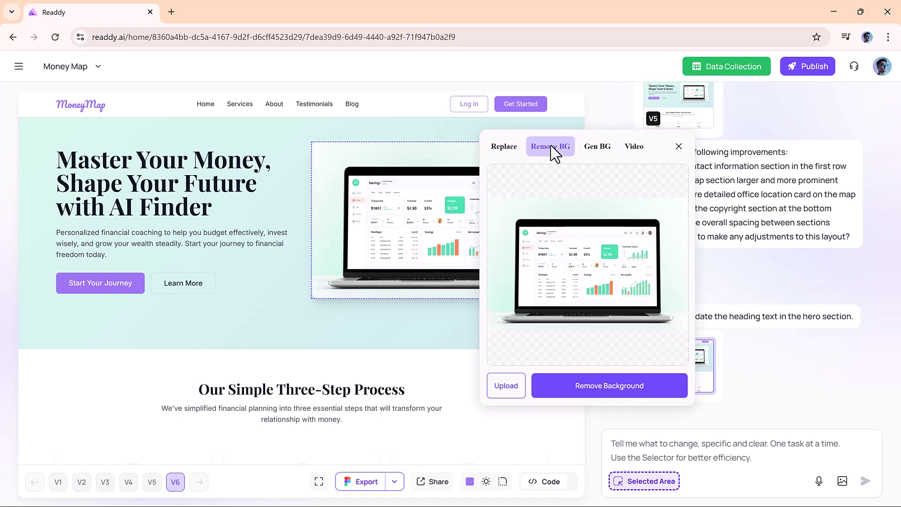
{"action": "left_click", "coordinate": [599, 149]}
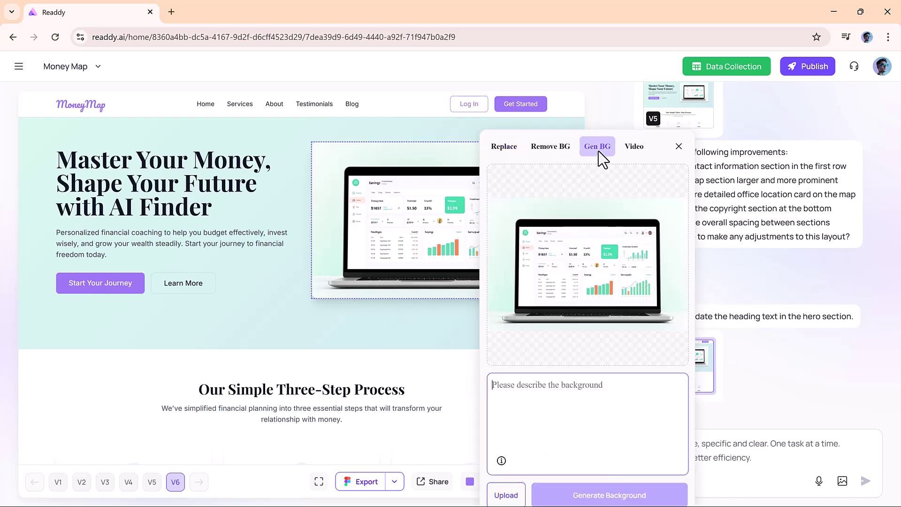
{"action": "left_click", "coordinate": [634, 147]}
{"action": "scroll", "coordinate": [577, 221], "scroll_direction": "up", "scroll_amount": 3}
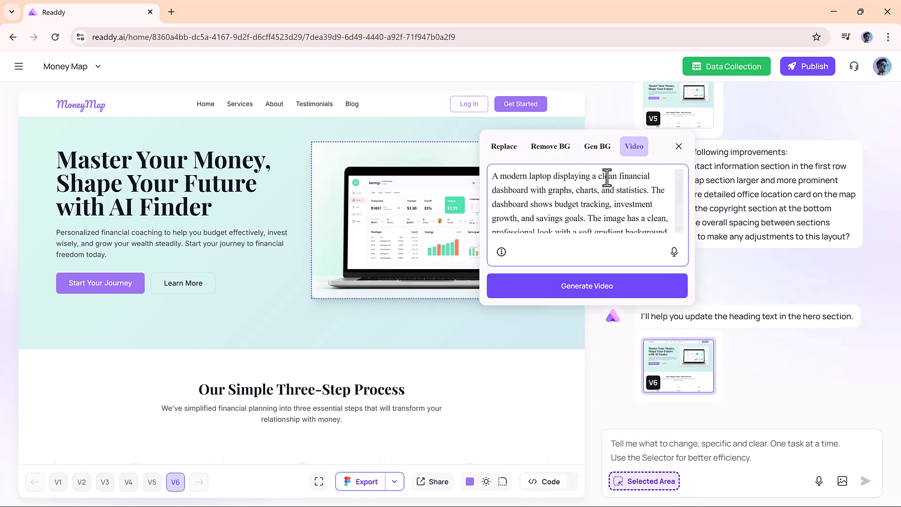
{"action": "scroll", "coordinate": [606, 202], "scroll_direction": "down", "scroll_amount": 5}
{"action": "left_click", "coordinate": [575, 294]}
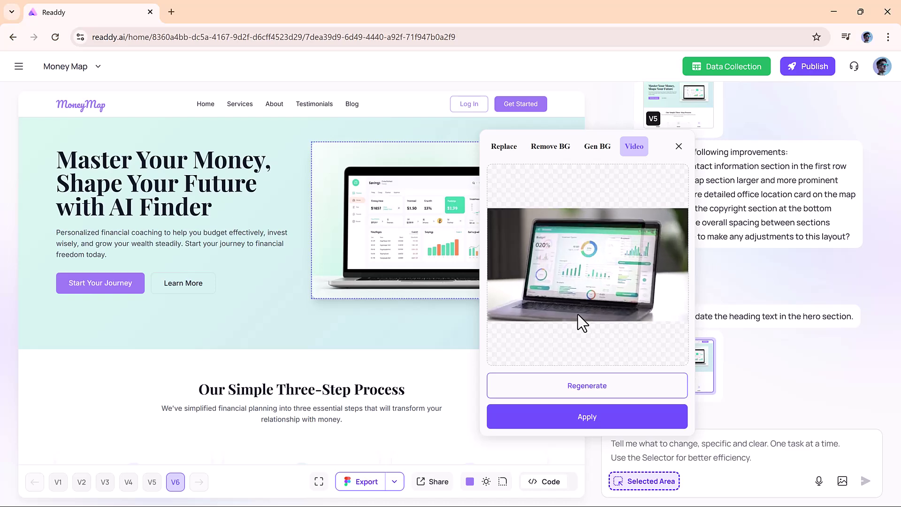
- Apply the hero video, then ask the assistant to 'add a image of the ceo before the footer'
{"action": "left_click", "coordinate": [597, 421]}
{"action": "left_click", "coordinate": [760, 446]}
{"action": "type", "text": "a"}
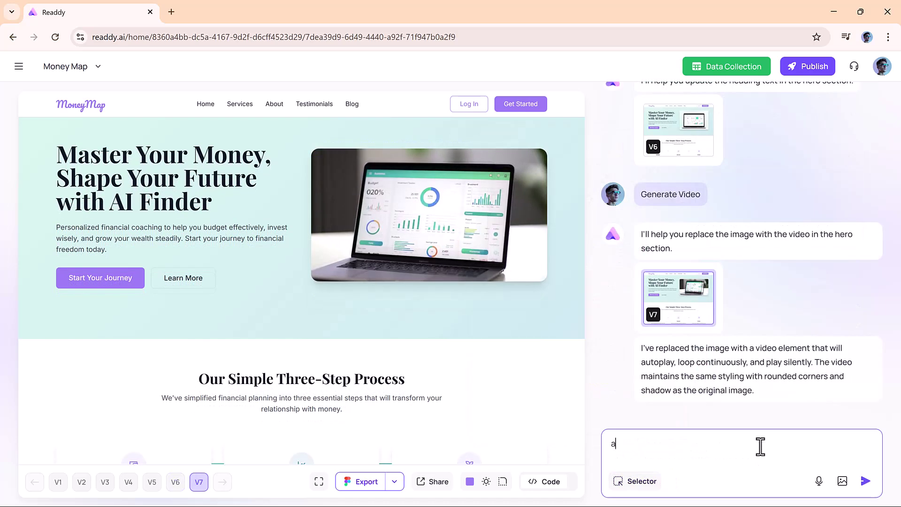
{"action": "type", "text": "dd a image o"}
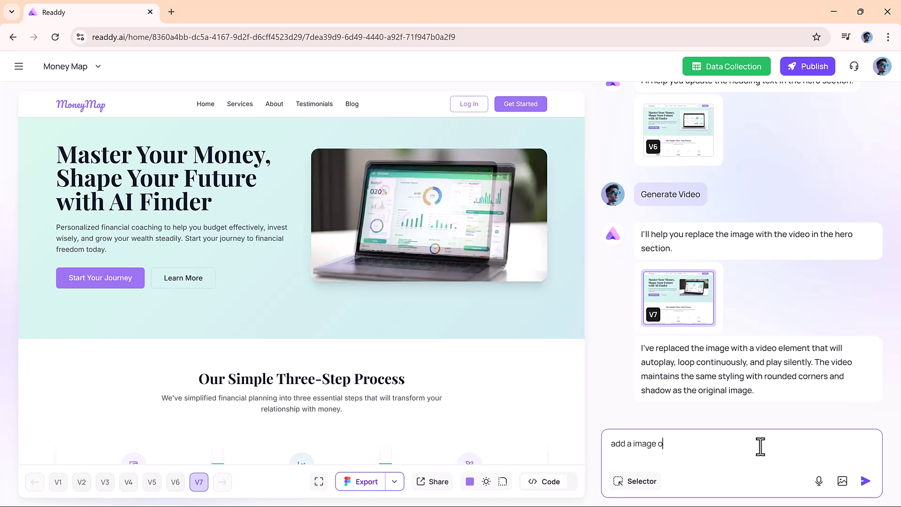
{"action": "type", "text": "f the ceo"}
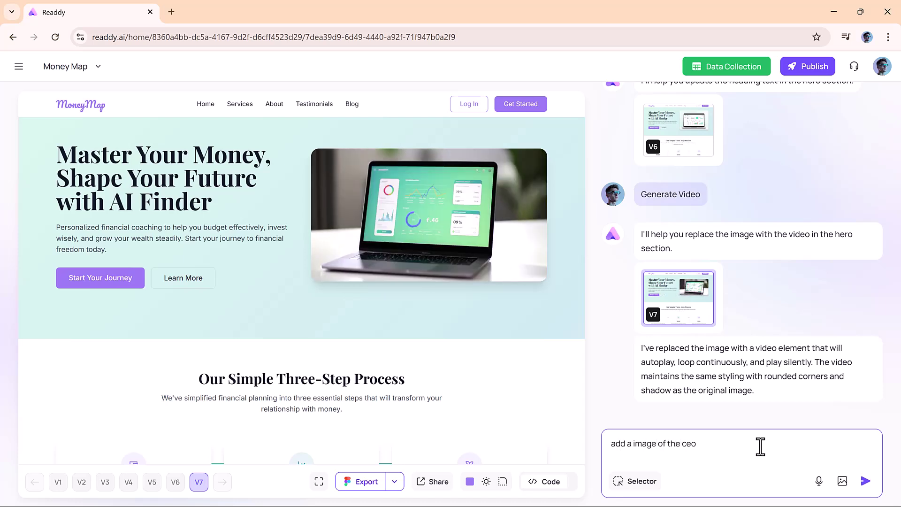
{"action": "type", "text": " before the"}
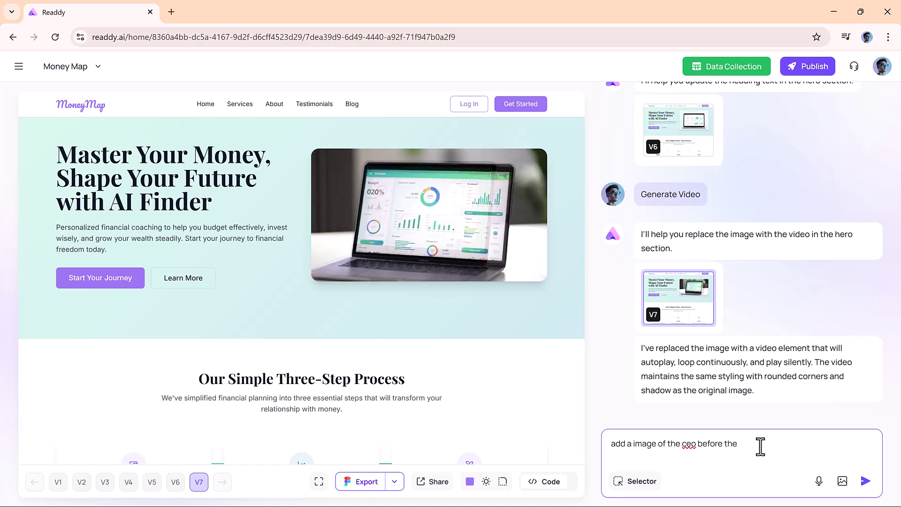
{"action": "type", "text": " footer"}
{"action": "key", "text": "Return"}
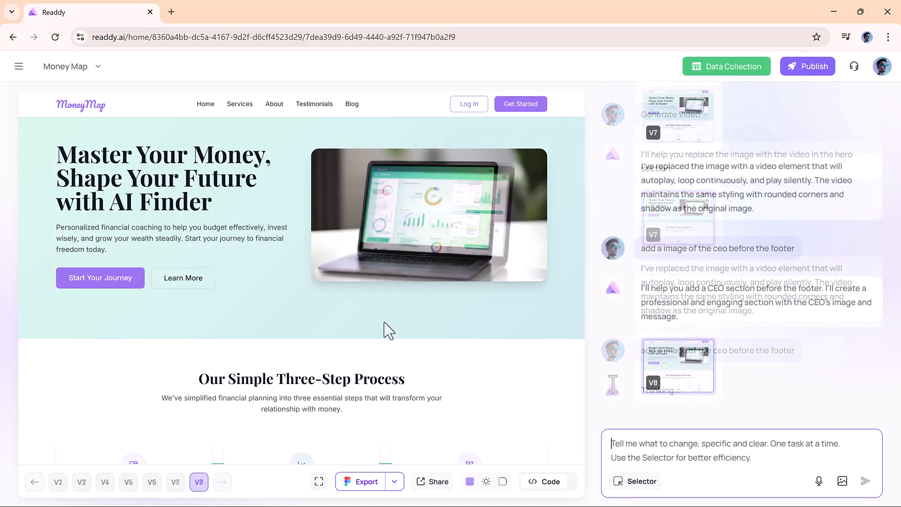
{"action": "scroll", "coordinate": [388, 330], "scroll_direction": "down", "scroll_amount": 10}
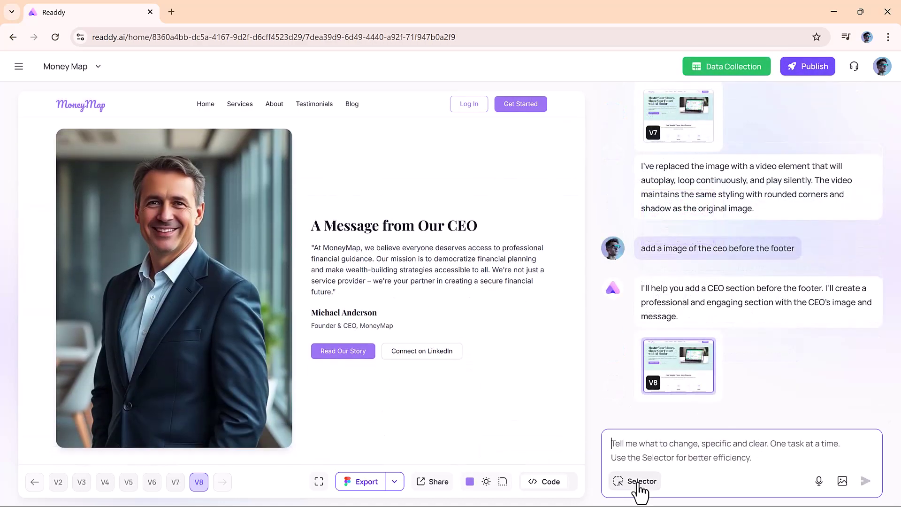
- Remove the CEO photo's background and apply a generated soft-focus modern office background
{"action": "left_click", "coordinate": [638, 482]}
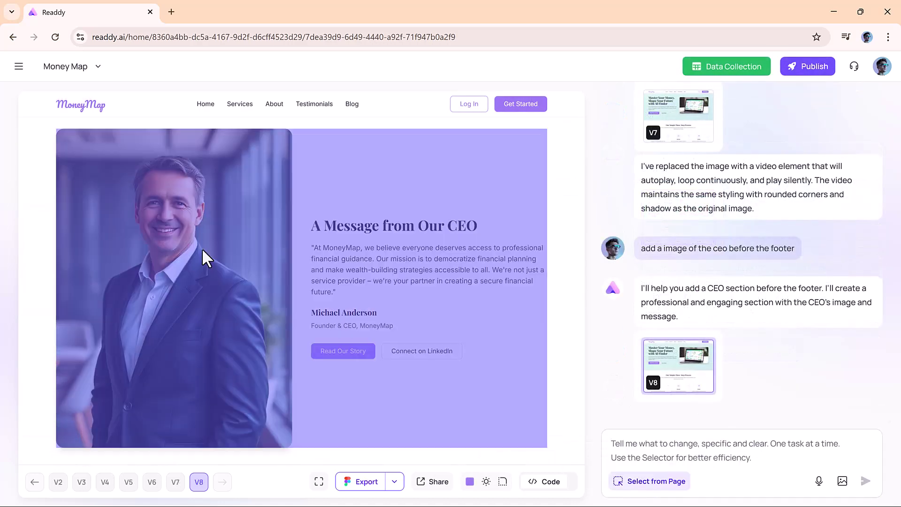
{"action": "left_click", "coordinate": [206, 257]}
{"action": "left_click", "coordinate": [307, 141]}
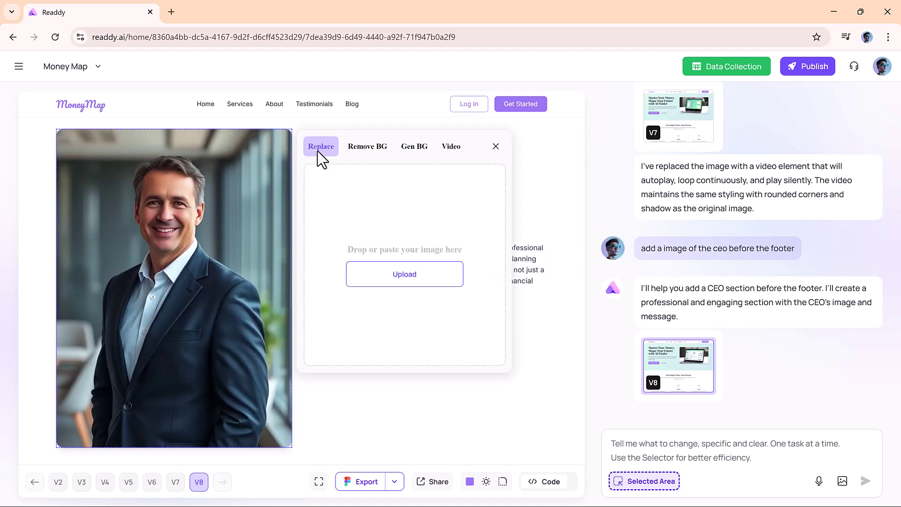
{"action": "left_click", "coordinate": [376, 148]}
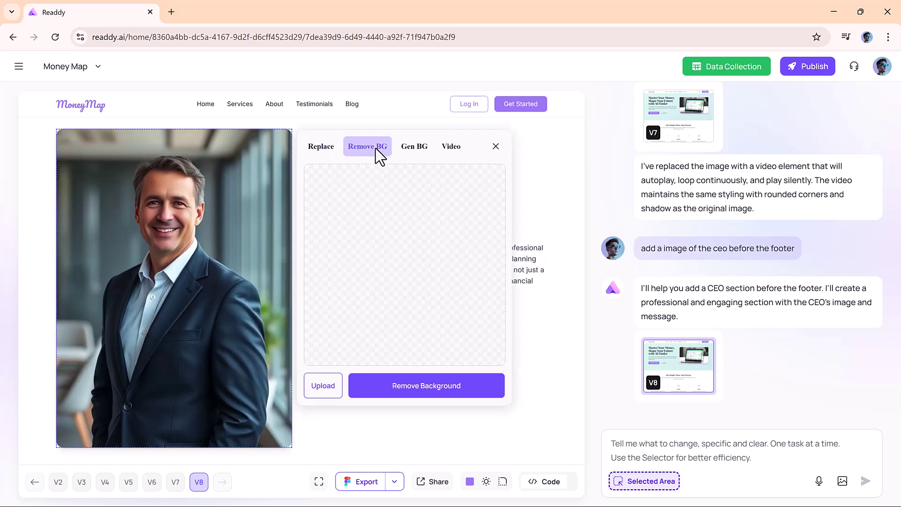
{"action": "left_click", "coordinate": [428, 396]}
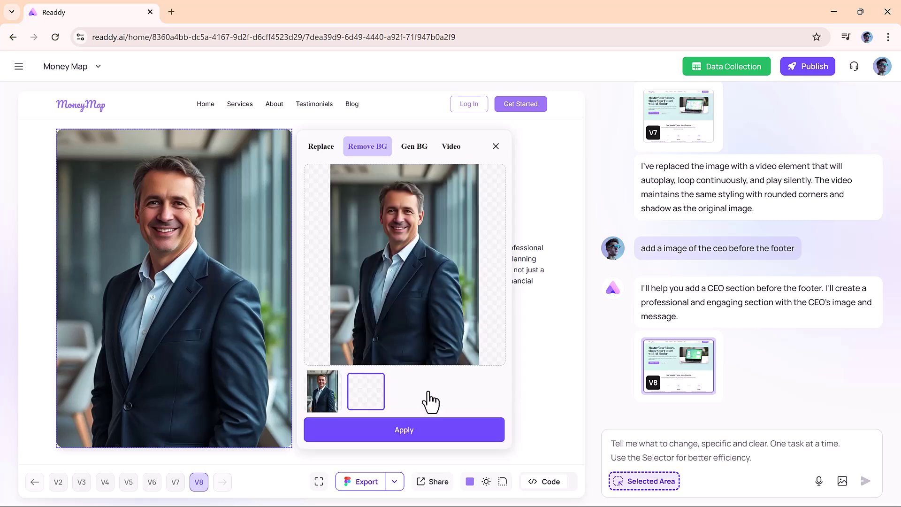
{"action": "left_click", "coordinate": [413, 147]}
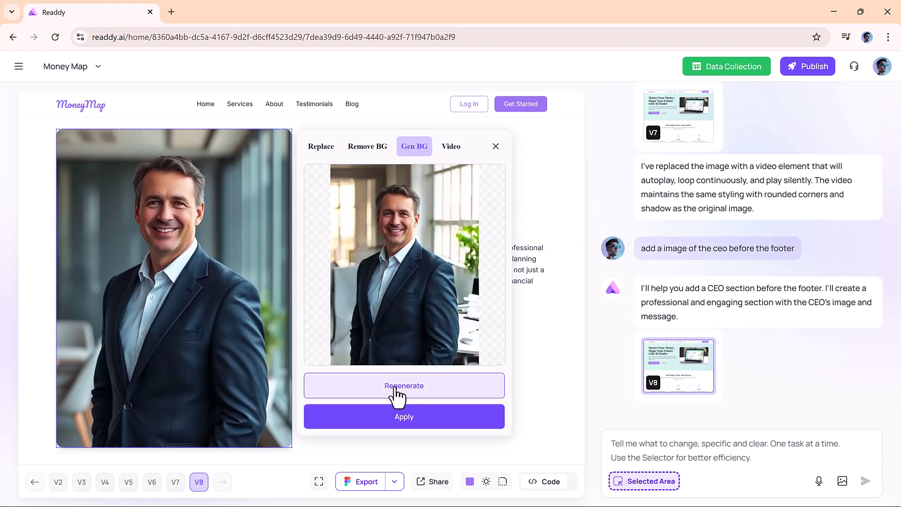
{"action": "left_click", "coordinate": [406, 421]}
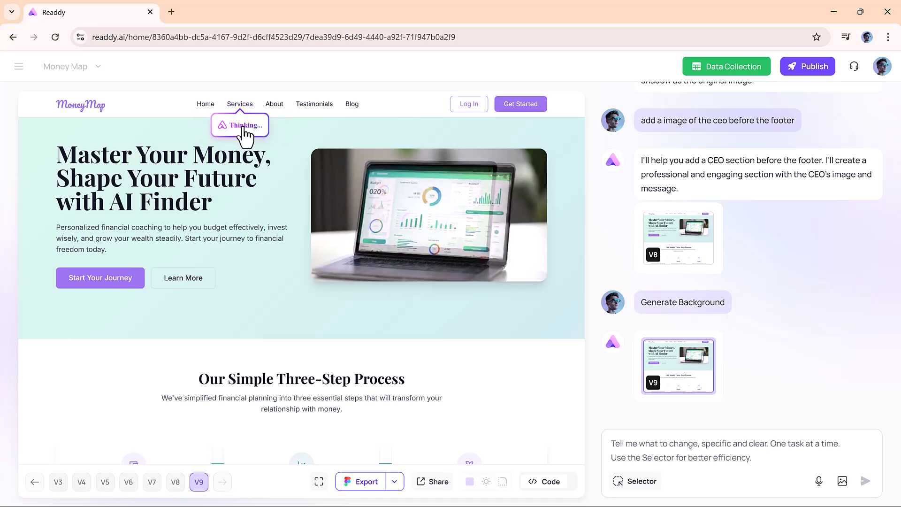
- Generate the 'Our Financial Services' page from the Services nav link and review its preview
{"action": "left_click", "coordinate": [244, 134]}
{"action": "left_click", "coordinate": [561, 397]}
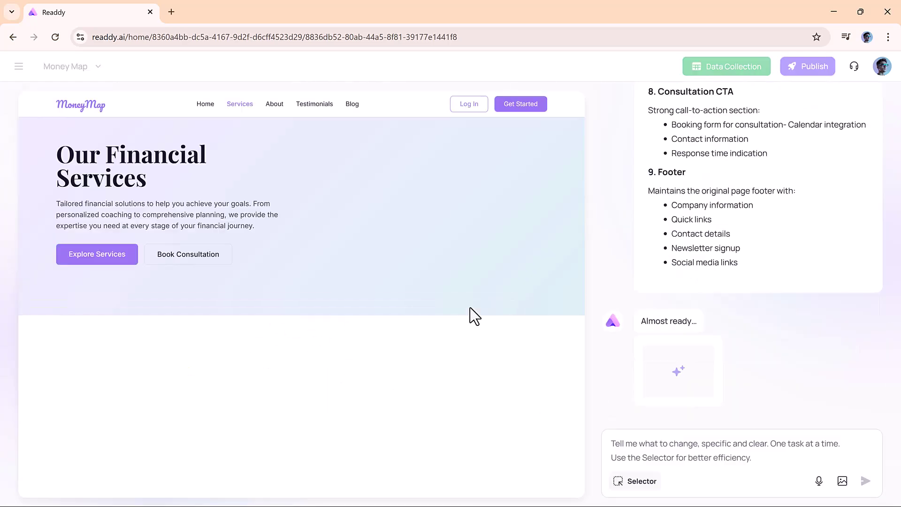
{"action": "scroll", "coordinate": [510, 315], "scroll_direction": "down", "scroll_amount": 20}
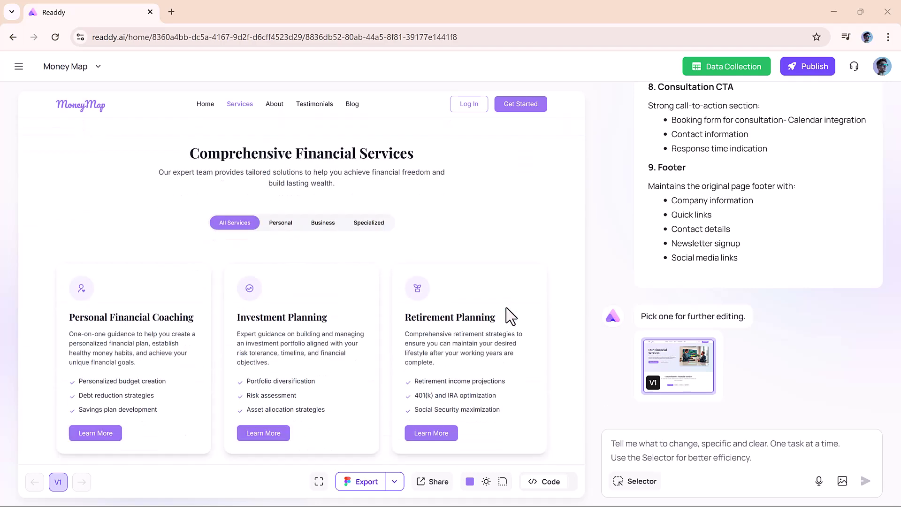
{"action": "scroll", "coordinate": [507, 308], "scroll_direction": "down", "scroll_amount": 10}
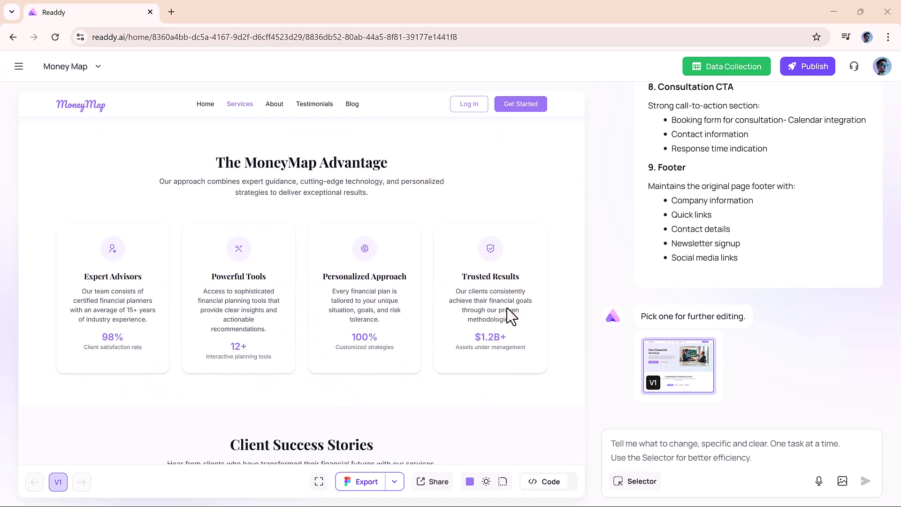
{"action": "scroll", "coordinate": [507, 309], "scroll_direction": "down", "scroll_amount": 10}
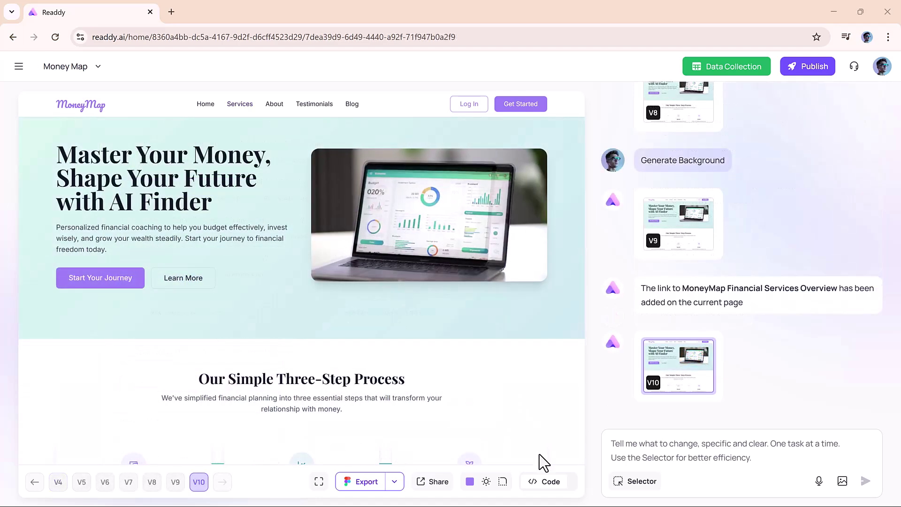
- Review the MoneyMap homepage's HTML source and download it
{"action": "left_click", "coordinate": [547, 482]}
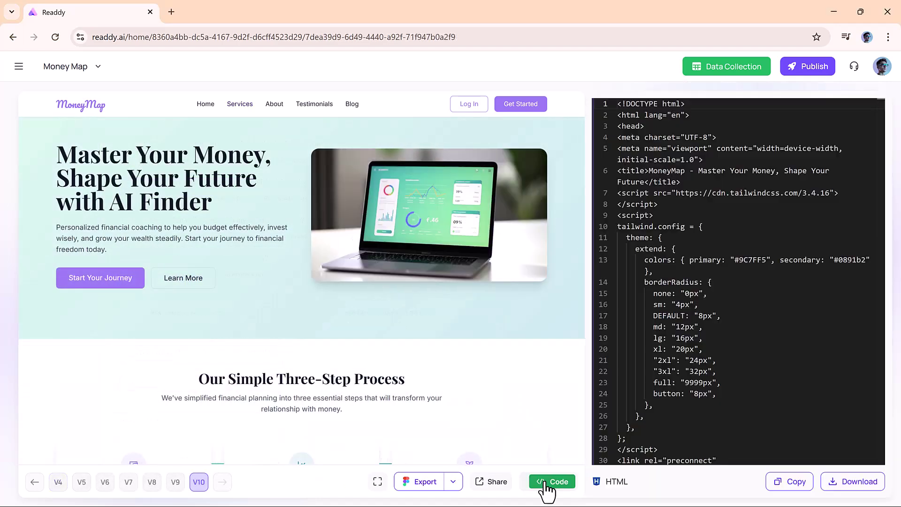
{"action": "scroll", "coordinate": [726, 245], "scroll_direction": "down", "scroll_amount": 9}
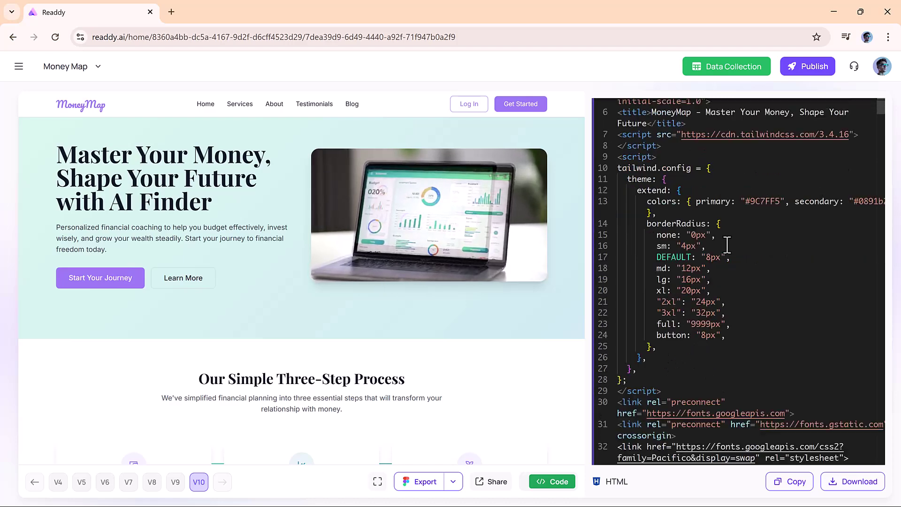
{"action": "scroll", "coordinate": [726, 245], "scroll_direction": "down", "scroll_amount": 15}
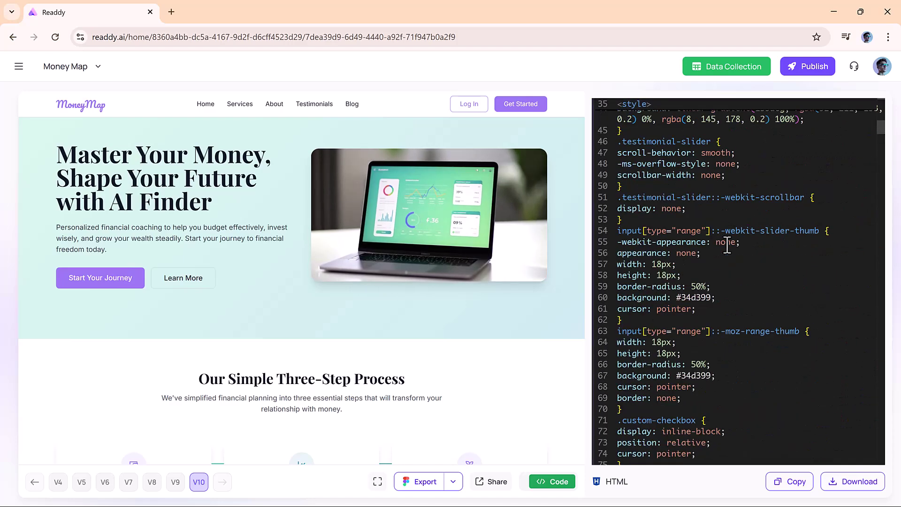
{"action": "scroll", "coordinate": [727, 245], "scroll_direction": "down", "scroll_amount": 2}
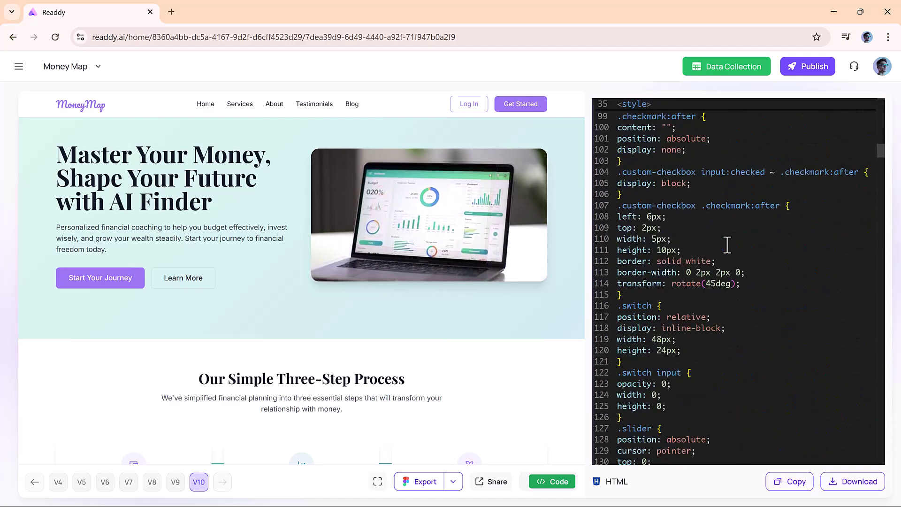
{"action": "left_click", "coordinate": [853, 482]}
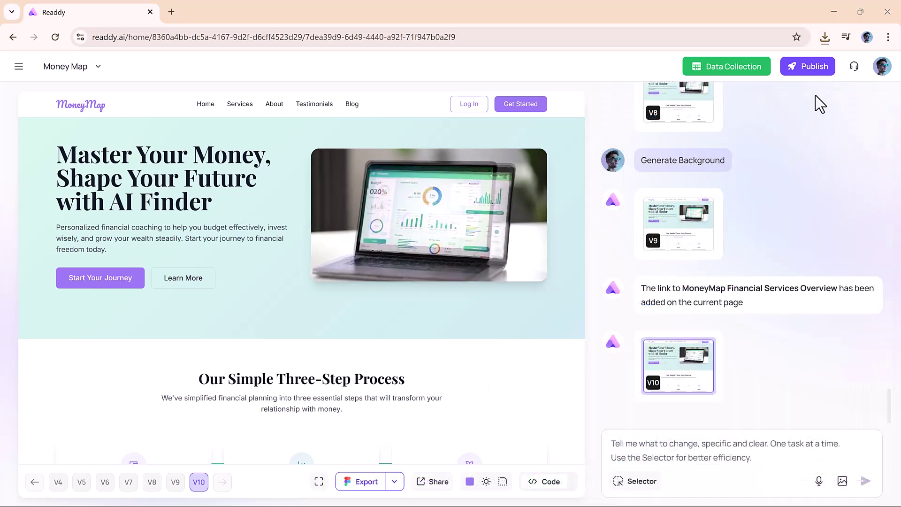
- Show the pricing plans billed yearly, with Starter at $16 and Pro at $32 per month
{"action": "left_click", "coordinate": [805, 70]}
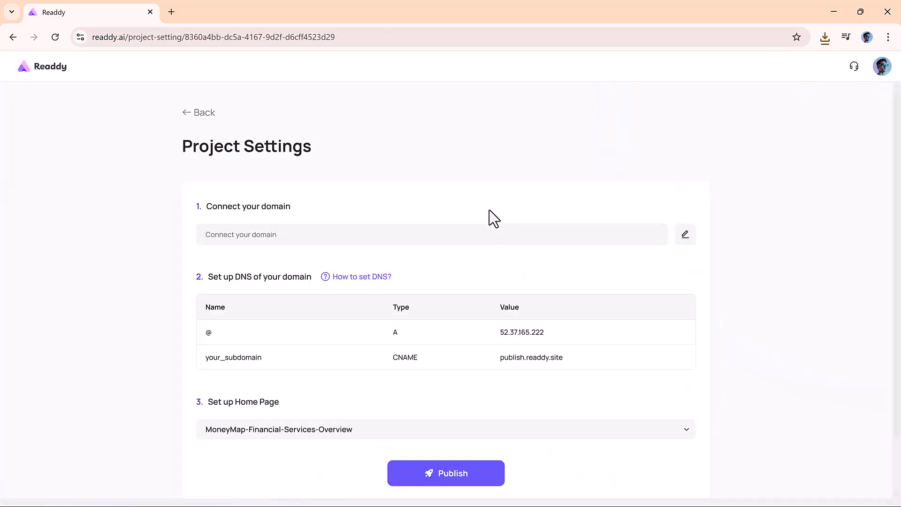
{"action": "scroll", "coordinate": [489, 207], "scroll_direction": "down", "scroll_amount": 1}
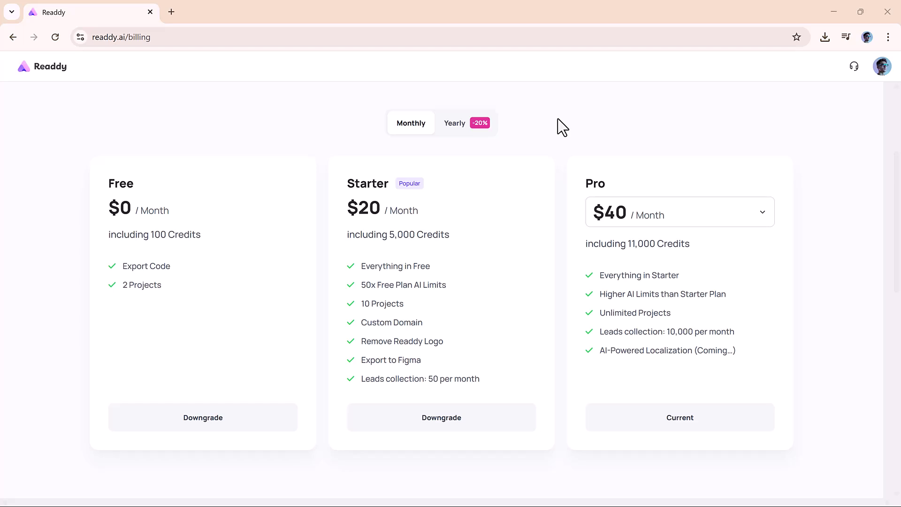
{"action": "left_click", "coordinate": [457, 125]}
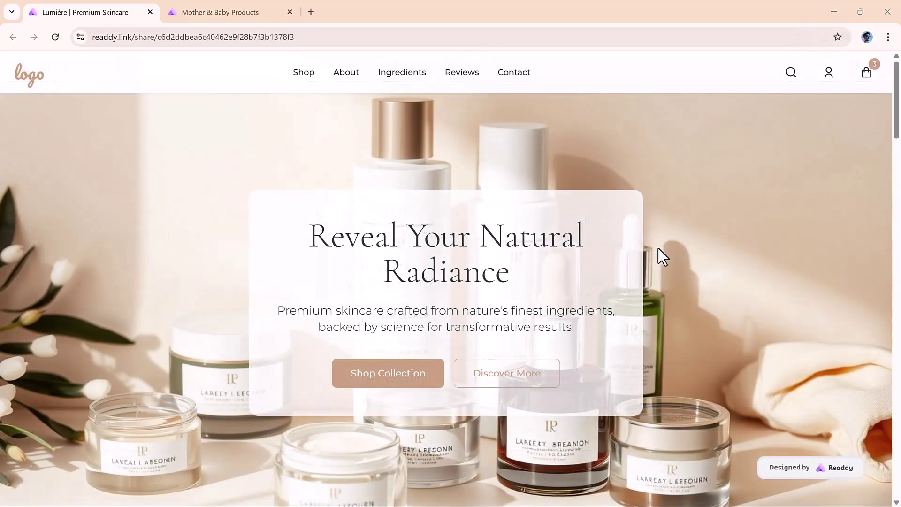
- Scroll through the Lumière Premium Skincare example site
{"action": "scroll", "coordinate": [662, 255], "scroll_direction": "down", "scroll_amount": 10}
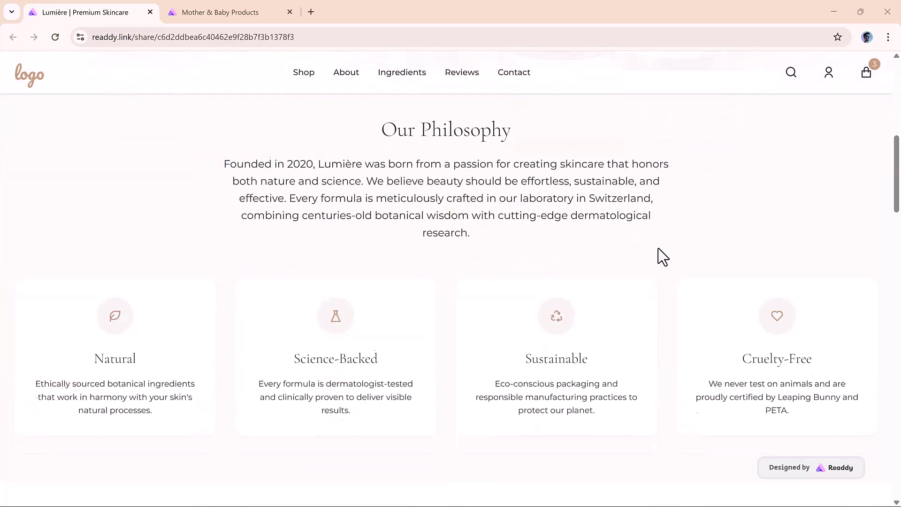
{"action": "scroll", "coordinate": [662, 255], "scroll_direction": "down", "scroll_amount": 8}
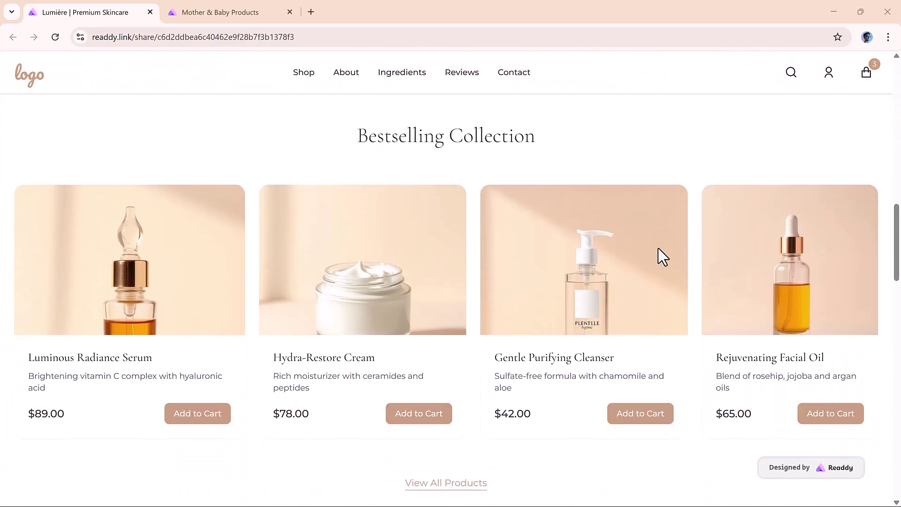
{"action": "scroll", "coordinate": [662, 256], "scroll_direction": "down", "scroll_amount": 10}
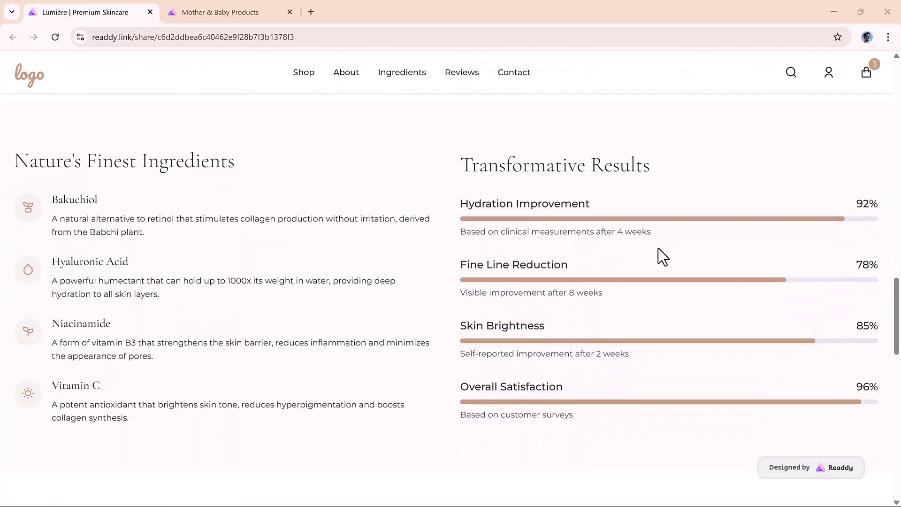
{"action": "scroll", "coordinate": [661, 255], "scroll_direction": "down", "scroll_amount": 10}
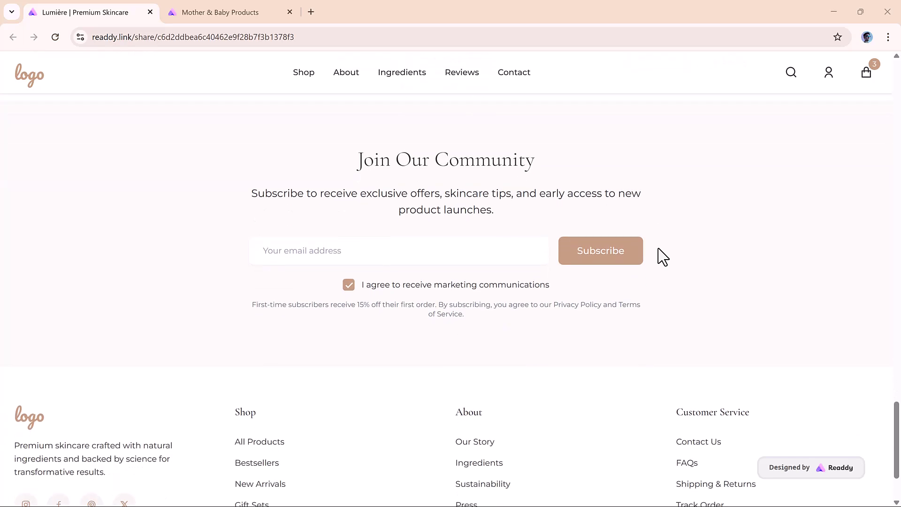
{"action": "scroll", "coordinate": [662, 256], "scroll_direction": "down", "scroll_amount": 3}
- Switch to the Mother & Baby Products site and scroll down its store page
{"action": "left_click", "coordinate": [272, 6]}
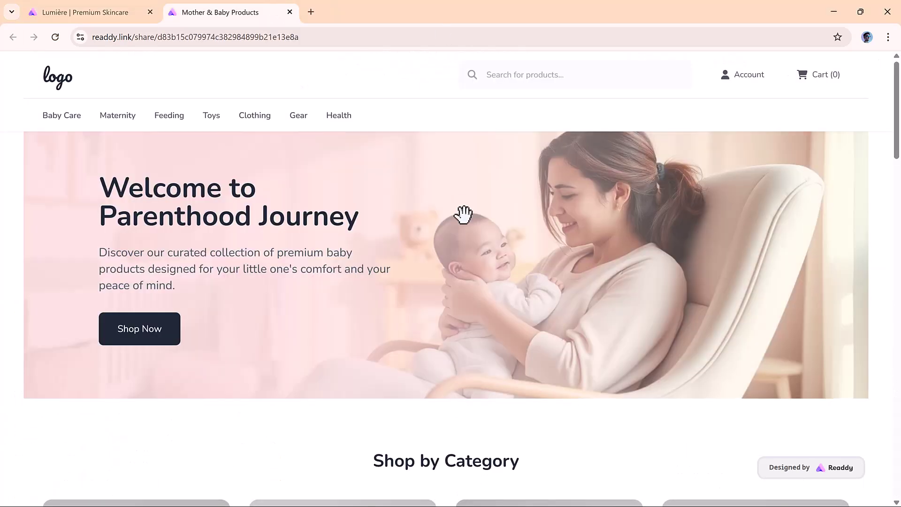
{"action": "scroll", "coordinate": [487, 292], "scroll_direction": "down", "scroll_amount": 6}
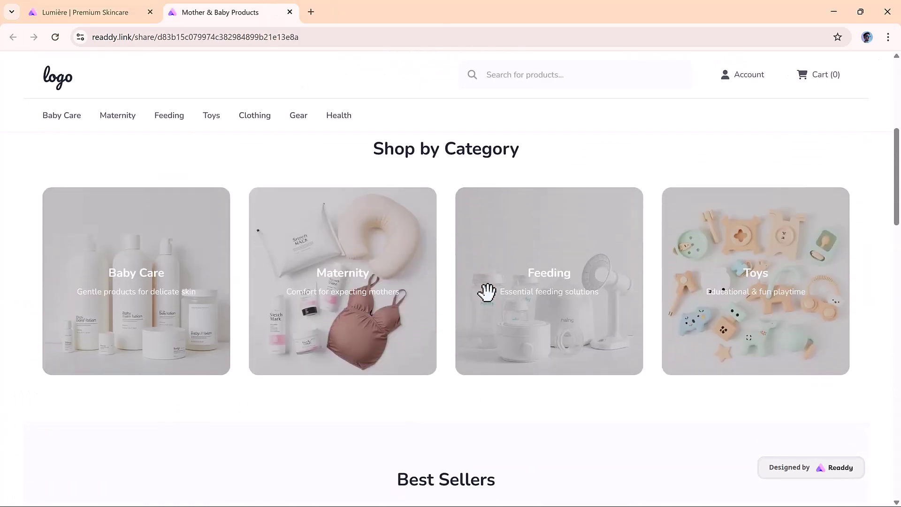
{"action": "scroll", "coordinate": [487, 292], "scroll_direction": "down", "scroll_amount": 7}
{"action": "scroll", "coordinate": [486, 292], "scroll_direction": "down", "scroll_amount": 8}
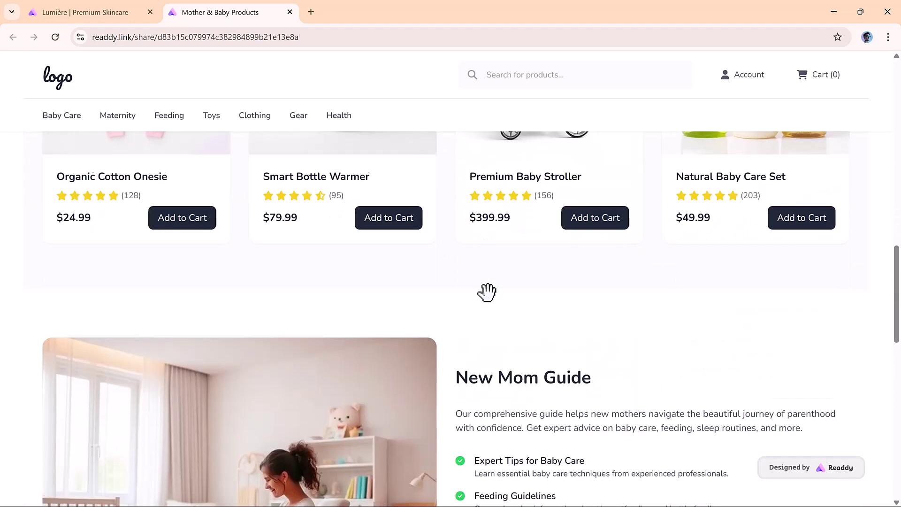
{"action": "scroll", "coordinate": [486, 292], "scroll_direction": "down", "scroll_amount": 7}
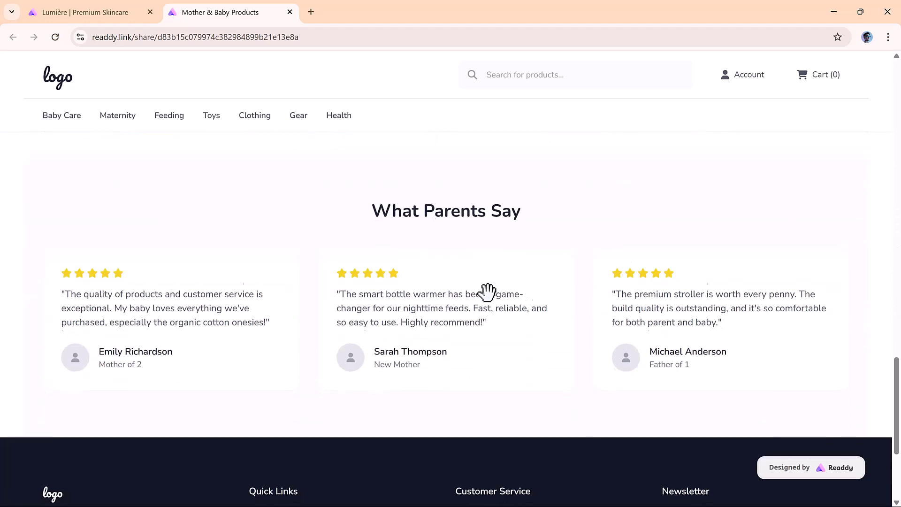